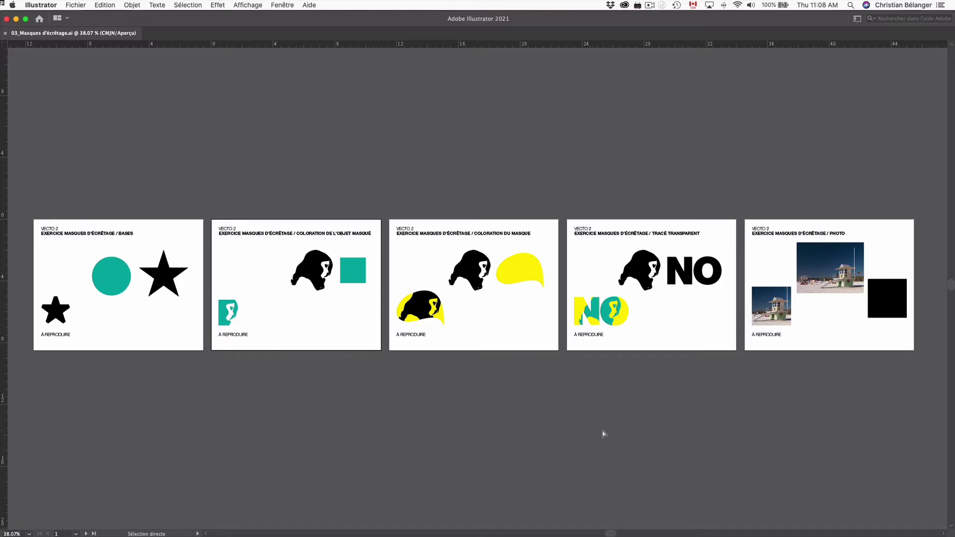
key(z)
drag(374, 208, 587, 381)
key(a)
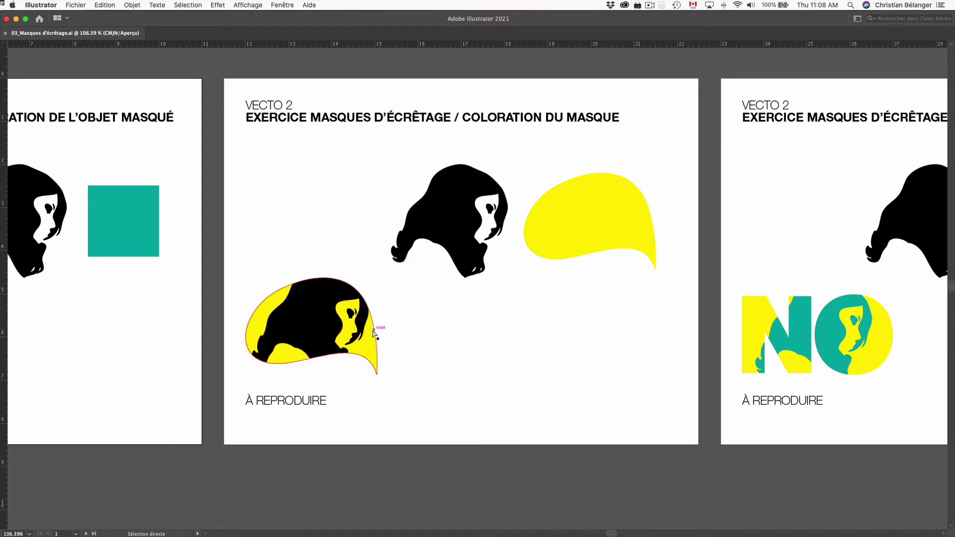
click(449, 356)
key(super+alt+0)
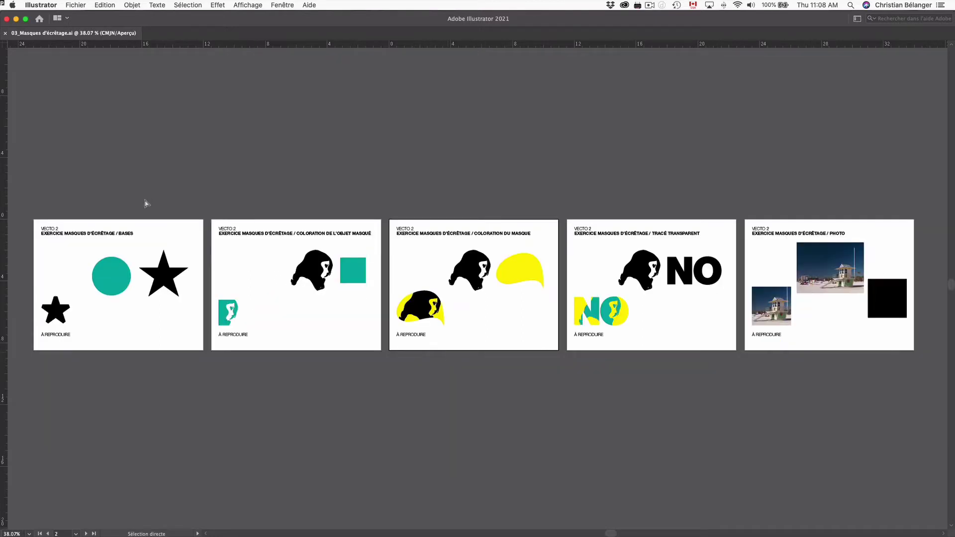
Step: Move the turquoise circle onto the centre of the black star on the "BASES" artboard
key(z)
drag(35, 219, 194, 341)
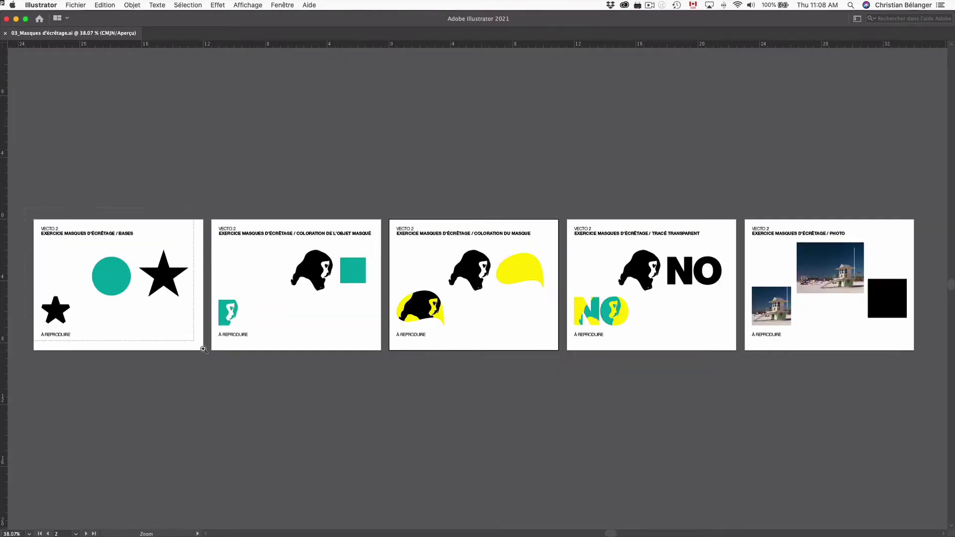
key(a)
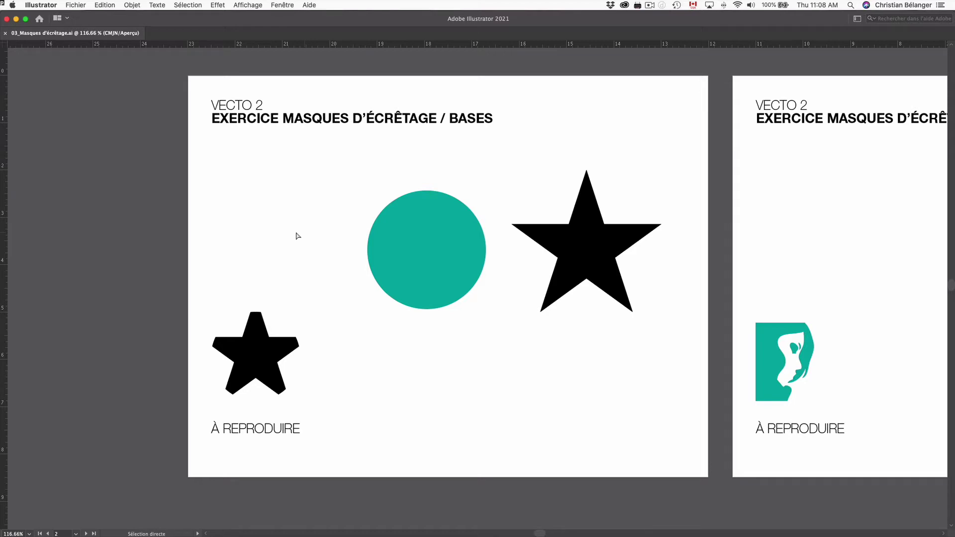
click(438, 241)
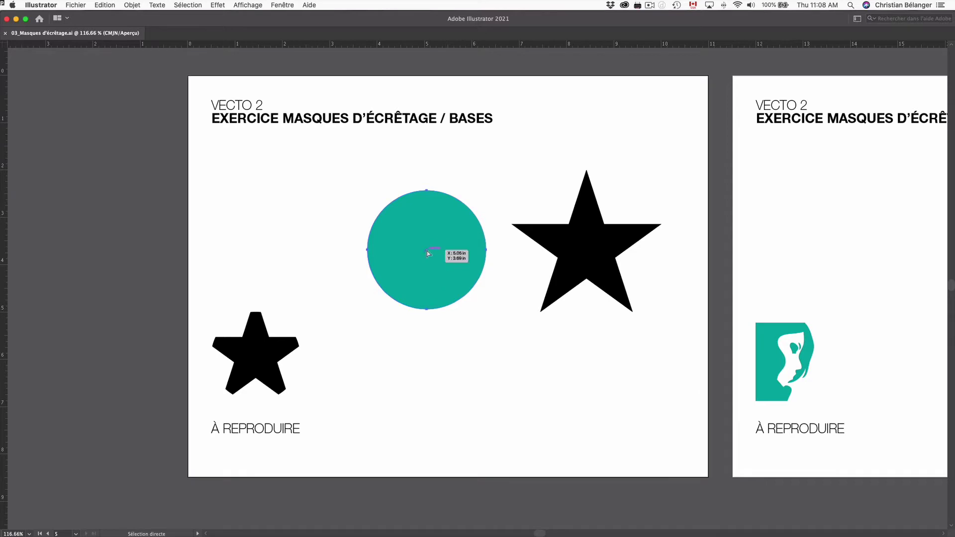
drag(427, 250, 588, 252)
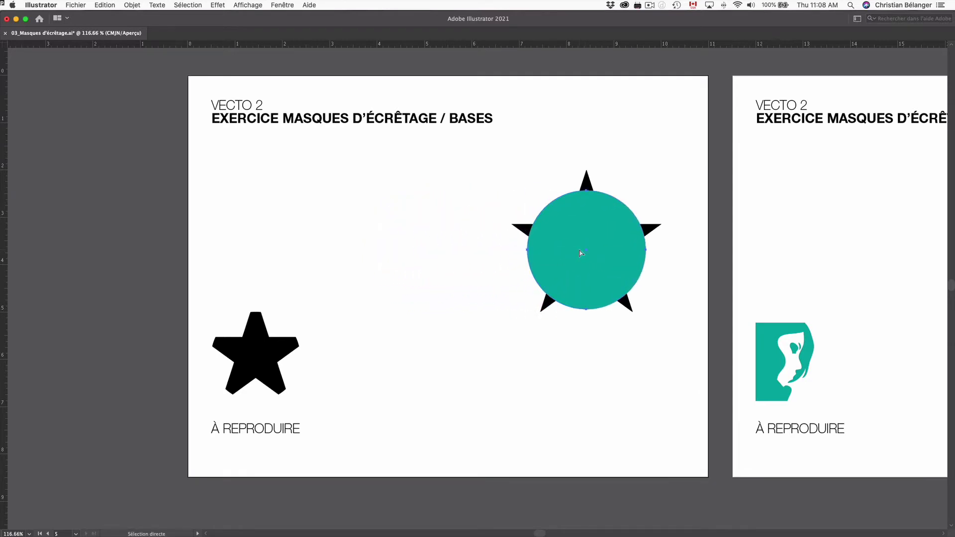
Step: Try clipping the black star with the turquoise circle in front, and undo the clipping mask
scroll(620, 236, right, 5)
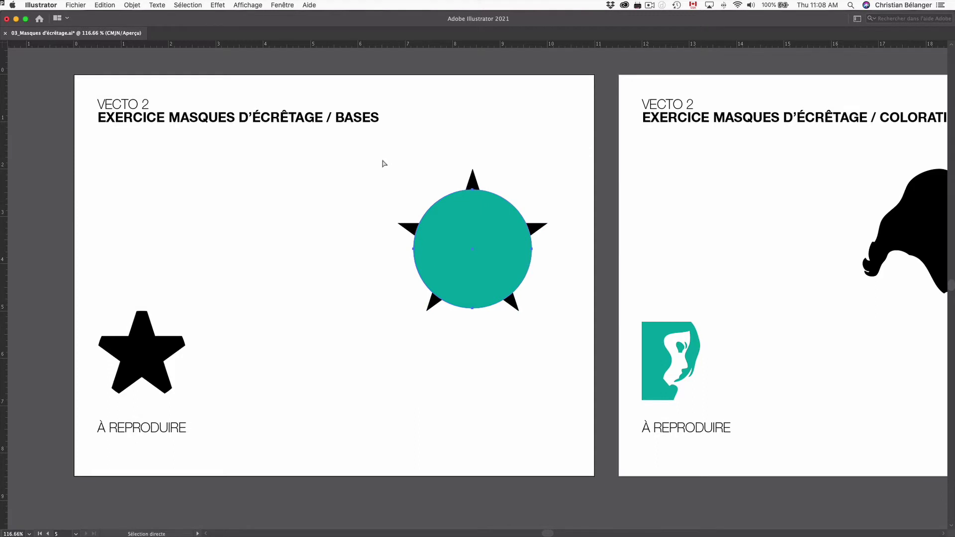
drag(382, 158, 566, 337)
right_click(475, 230)
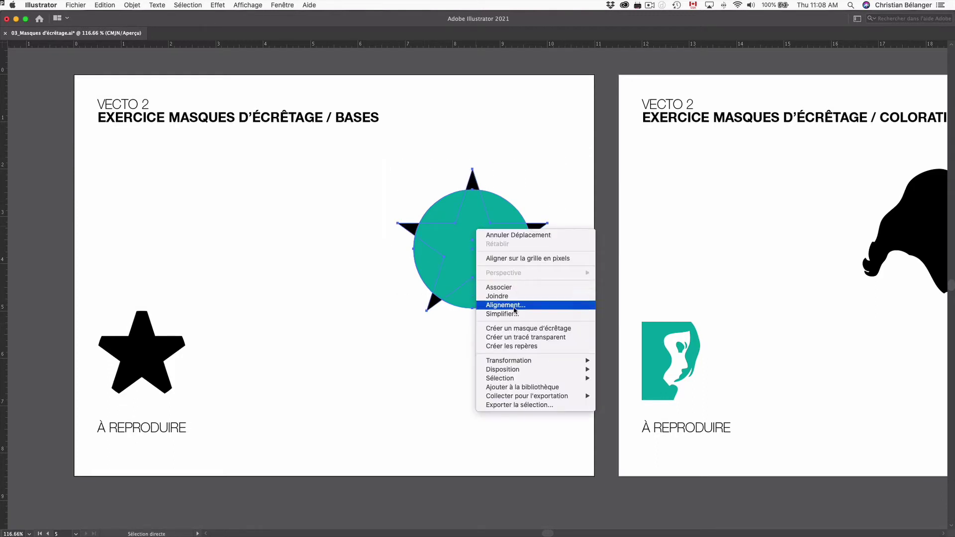
click(517, 328)
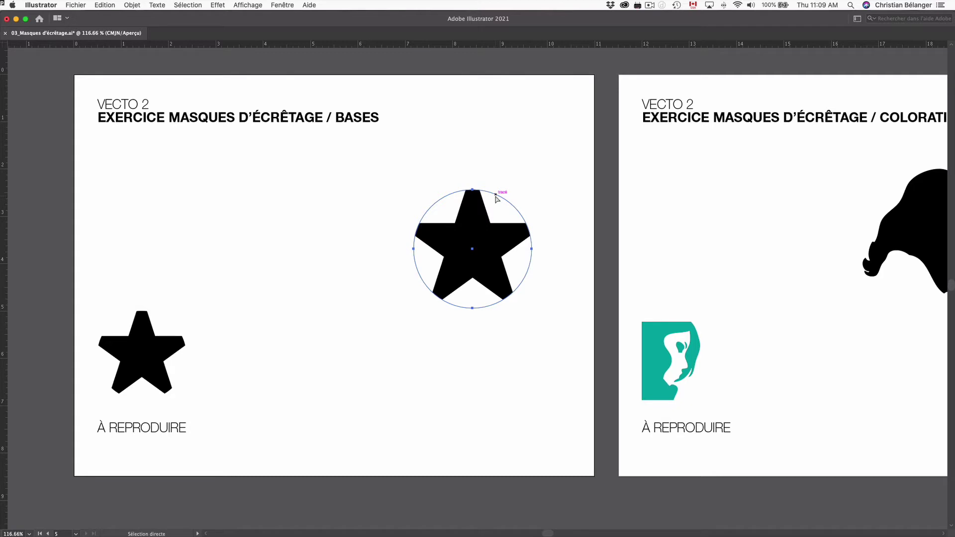
key(super+z)
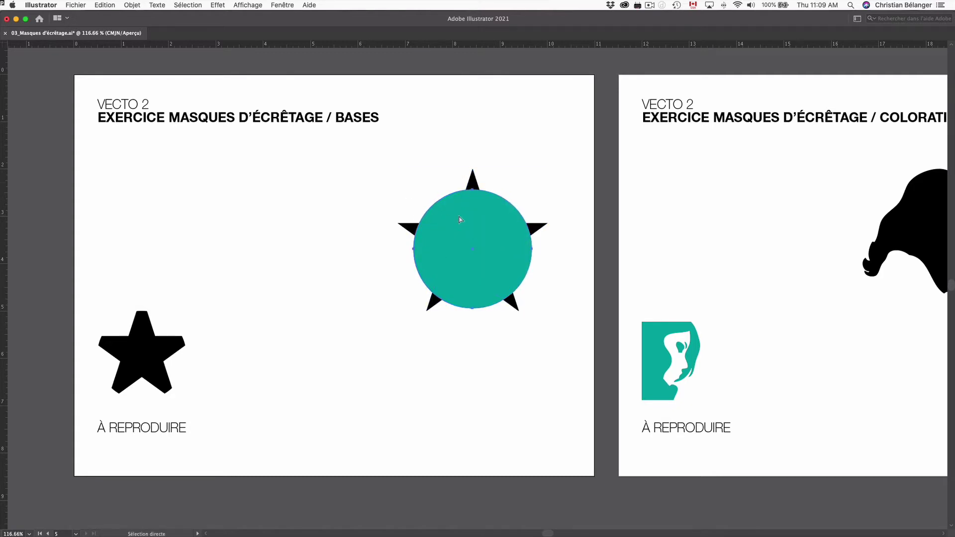
Step: Send the turquoise circle to the back, behind the black star
right_click(458, 217)
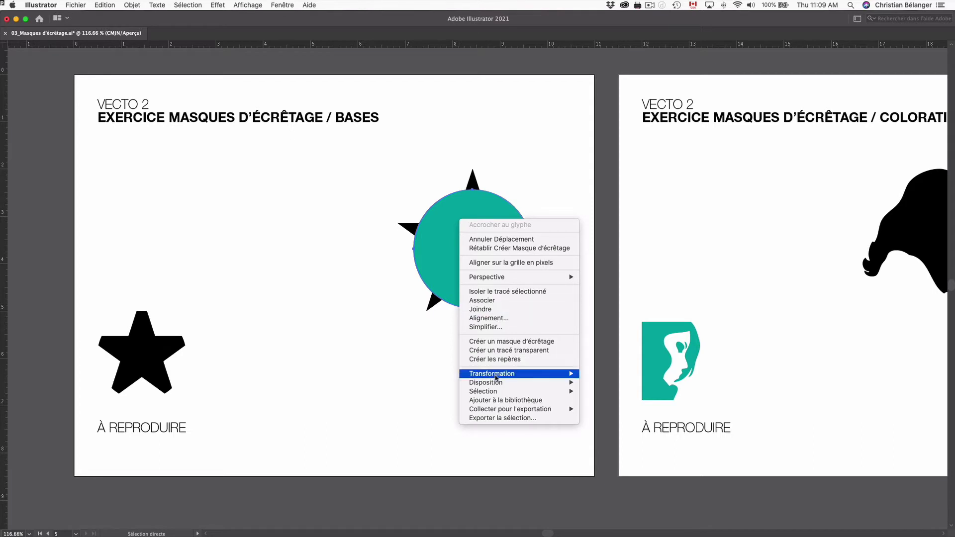
mouse_move(495, 382)
click(601, 409)
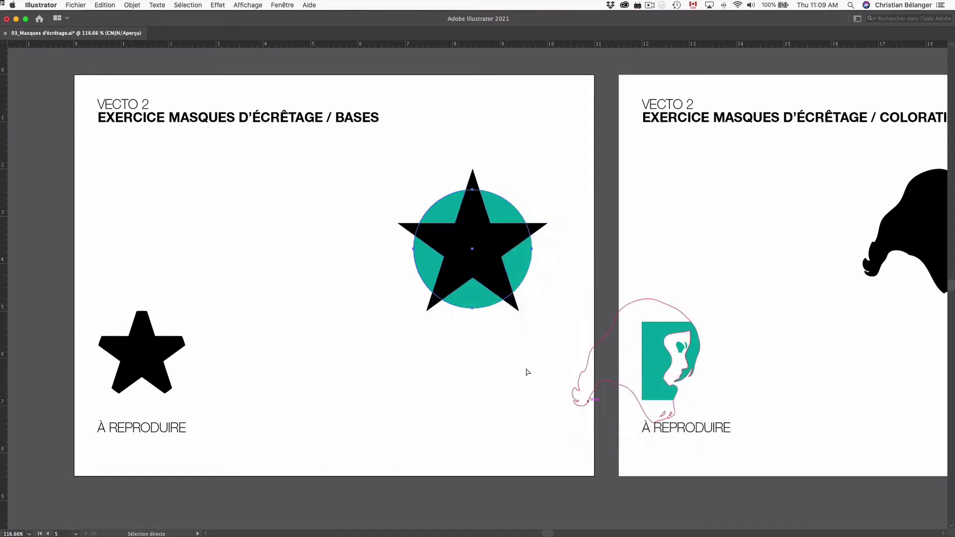
Step: Create a clipping mask from the star and circle so that the star masks the turquoise circle
click(483, 256)
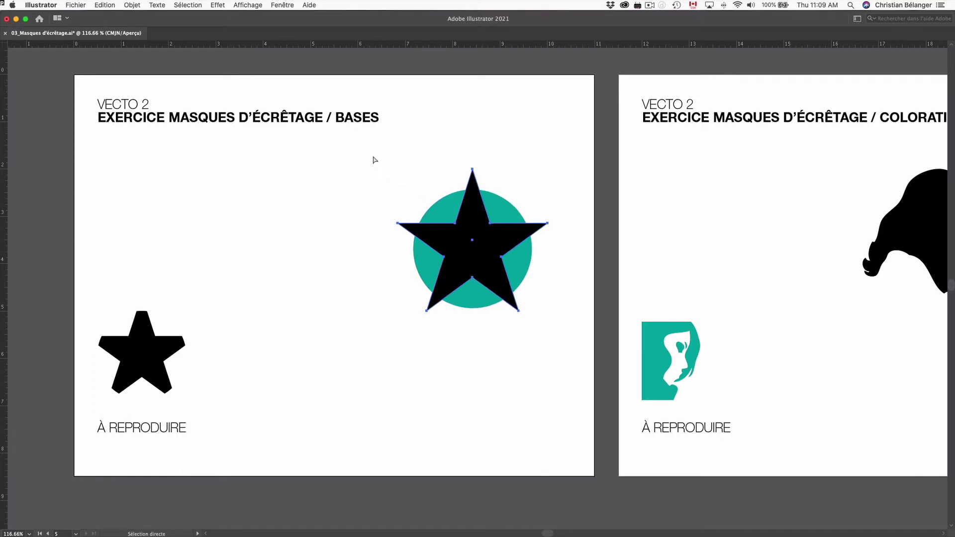
drag(373, 156, 571, 347)
right_click(494, 244)
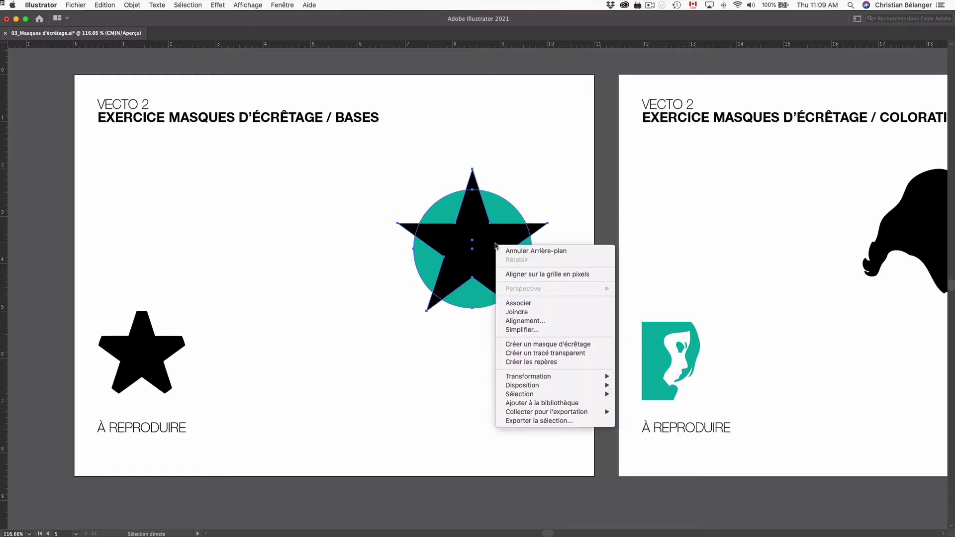
click(527, 345)
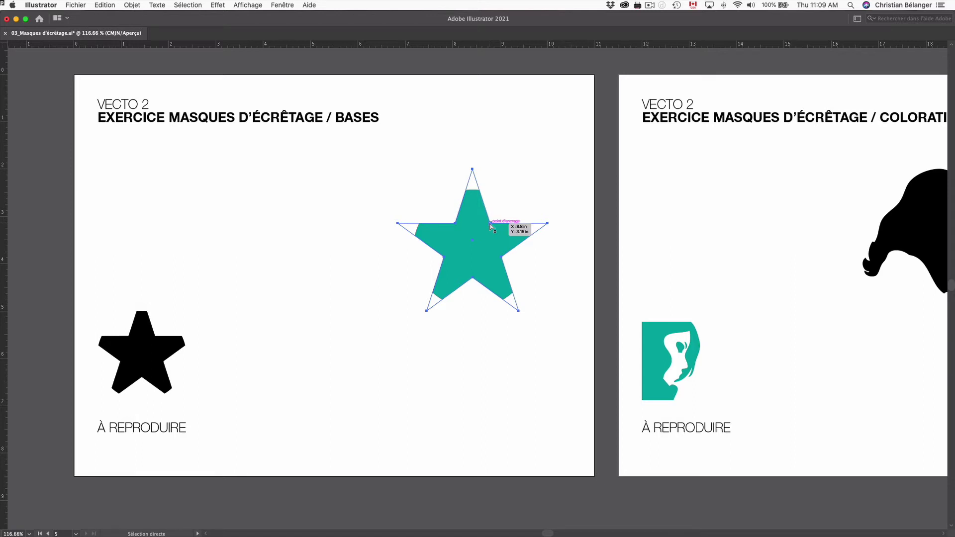
Step: Examine the star's clipping group in the "Votre calque" layer, checking its mask and ellipse entries
key(F7)
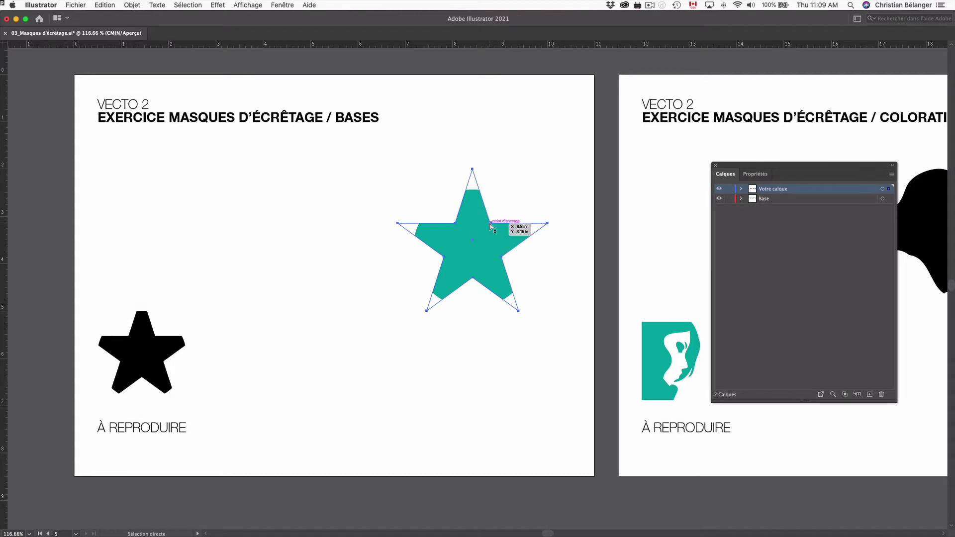
click(742, 189)
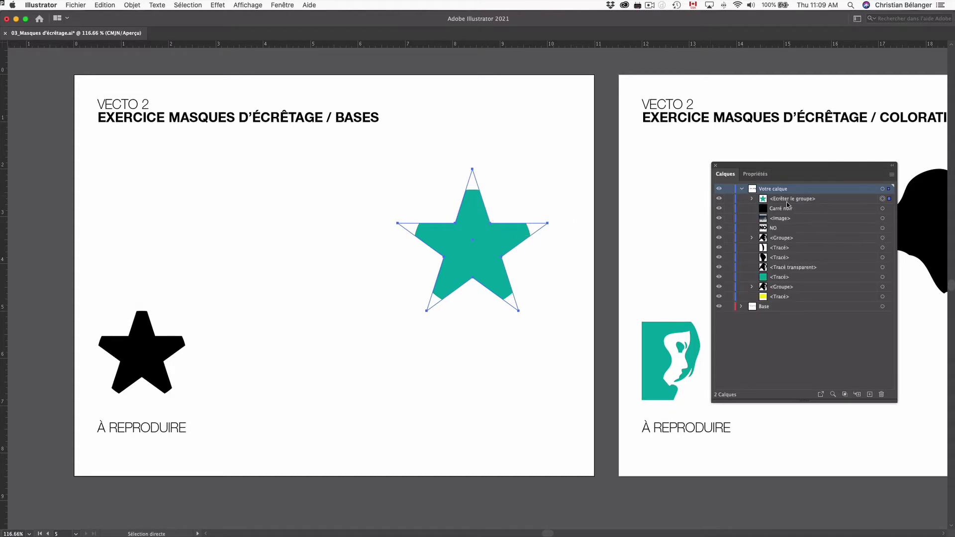
click(815, 200)
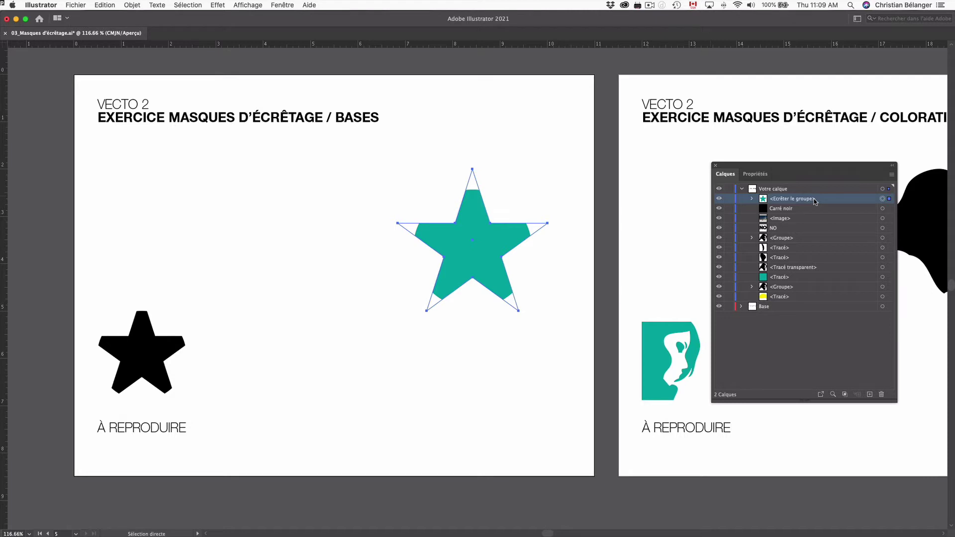
click(751, 199)
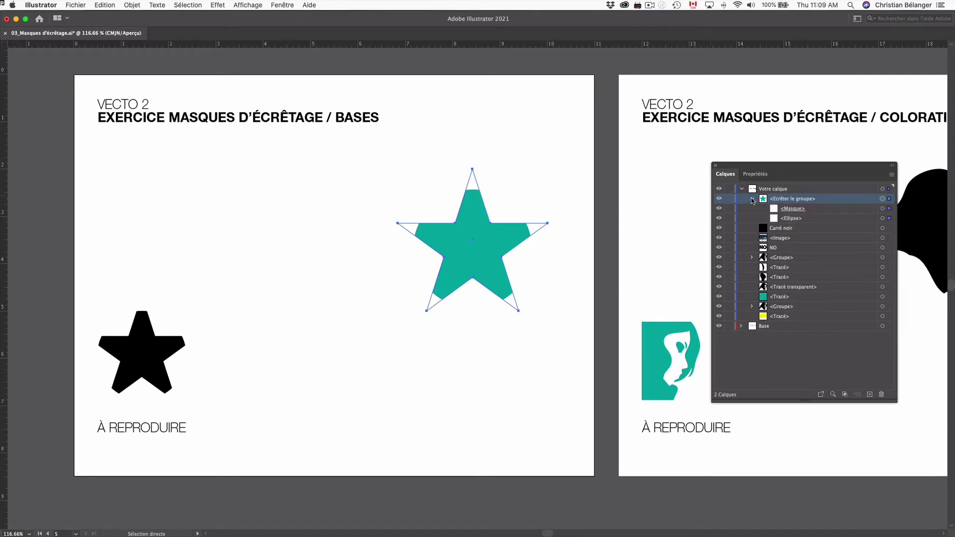
click(812, 211)
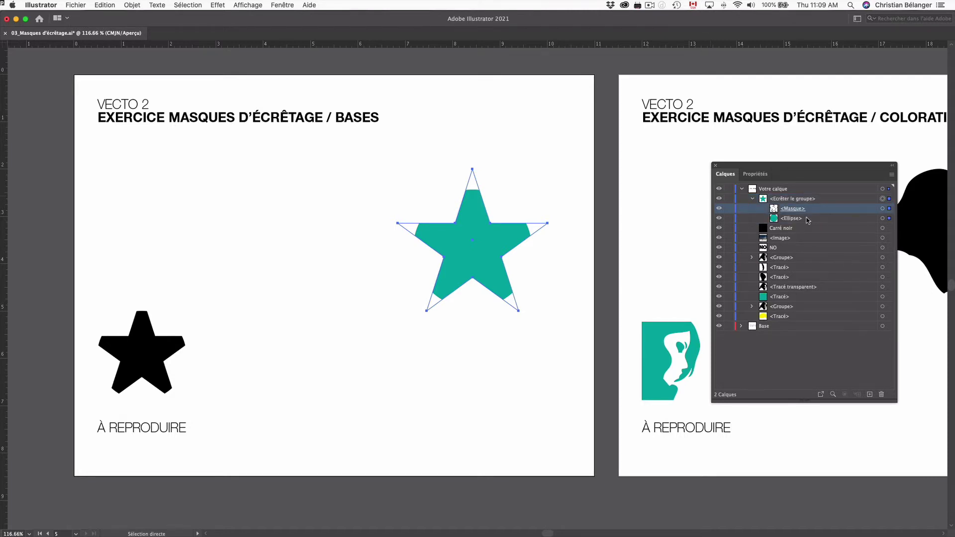
click(808, 219)
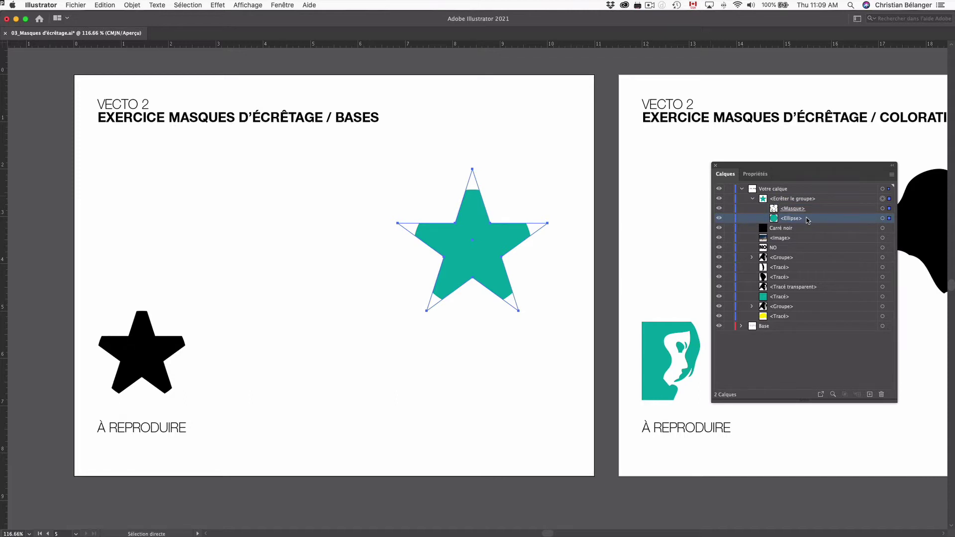
Step: Move the turquoise square over the woman's face on the "COLORATION DE L'OBJET MASQUÉ" artboard
key(space)
drag(858, 135, 389, 140)
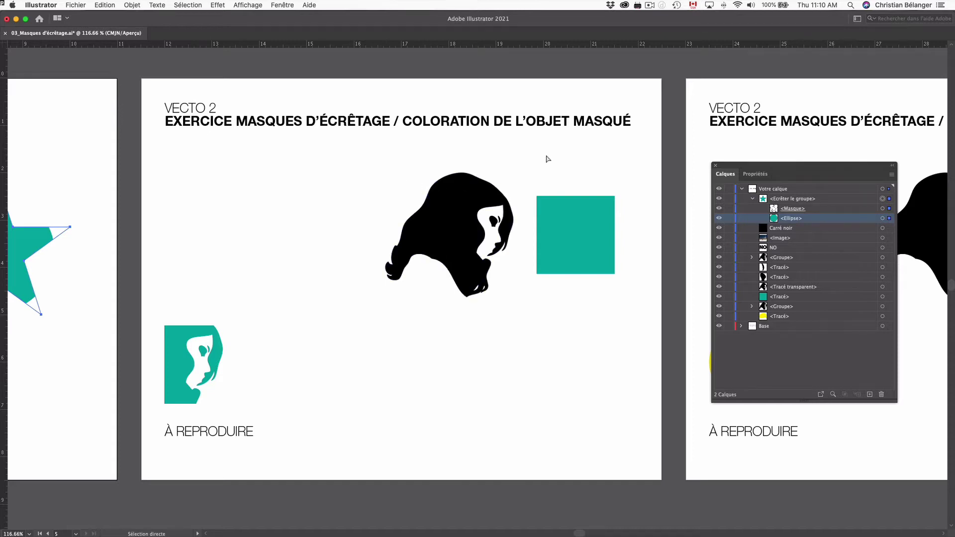
click(571, 205)
click(451, 230)
click(551, 225)
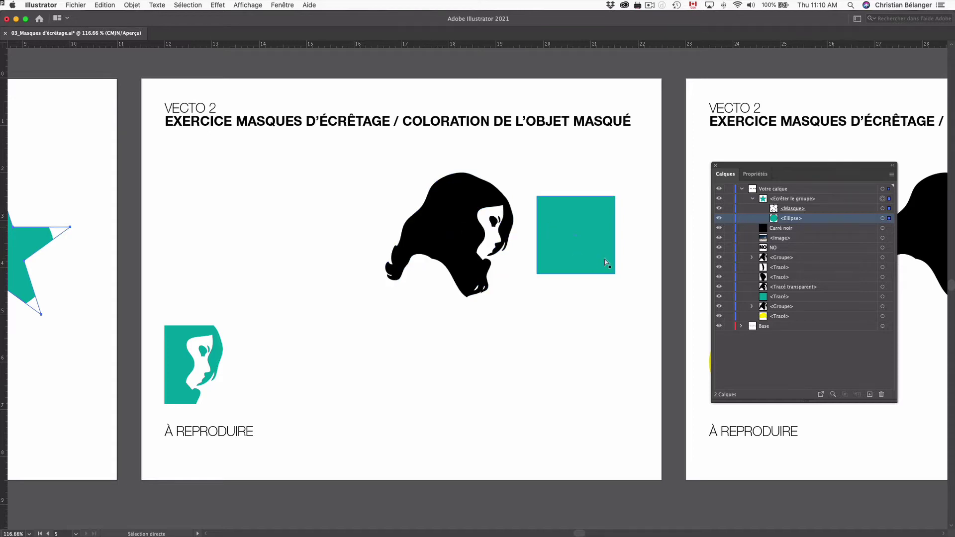
drag(604, 262, 512, 258)
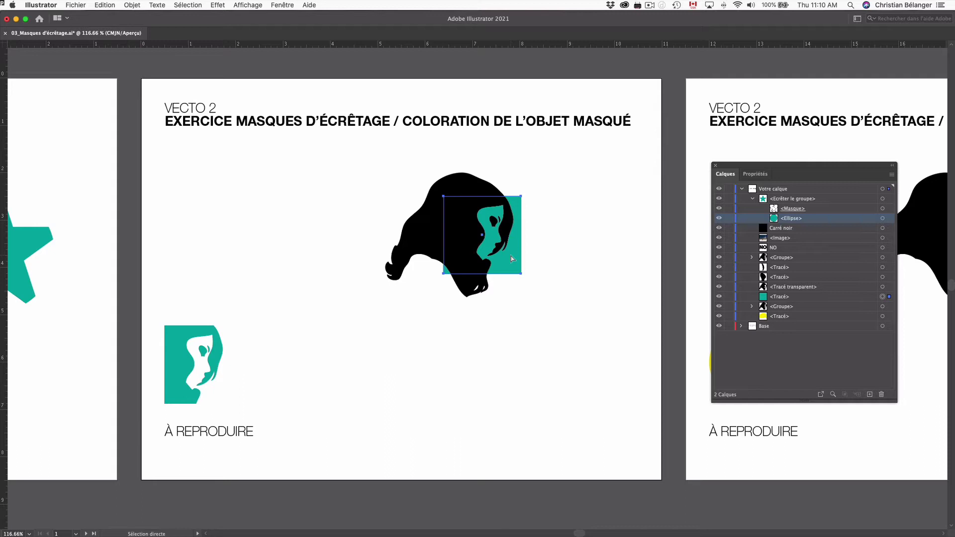
Step: Bring the turquoise square to the front, above the woman's head artwork
right_click(512, 258)
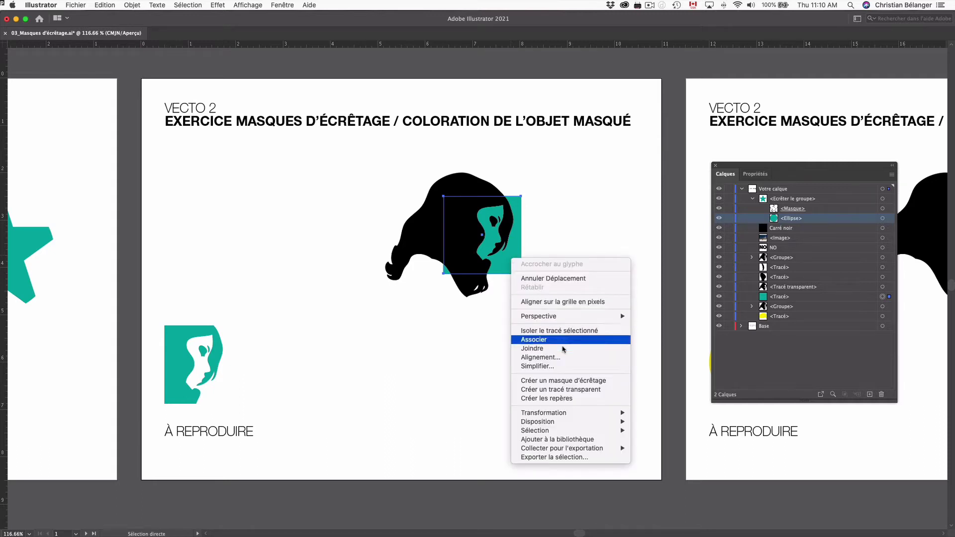
mouse_move(537, 422)
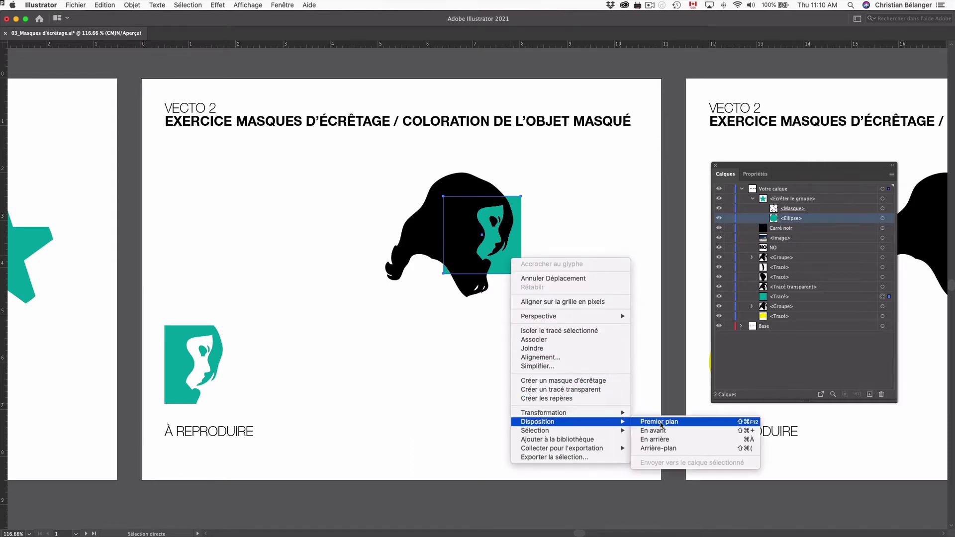
click(661, 423)
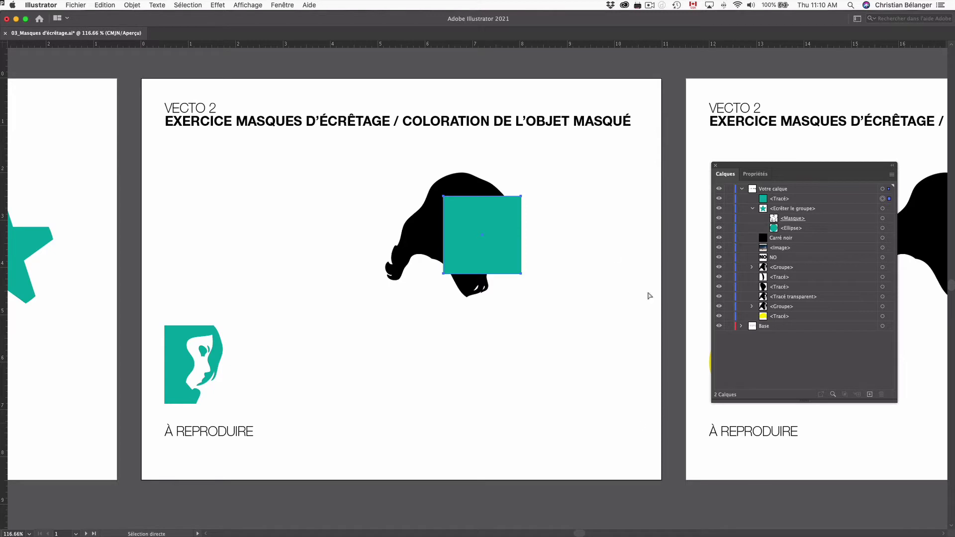
Step: Create a clipping mask from the turquoise square and the woman's head so that the square crops the artwork
drag(345, 154, 564, 315)
right_click(462, 229)
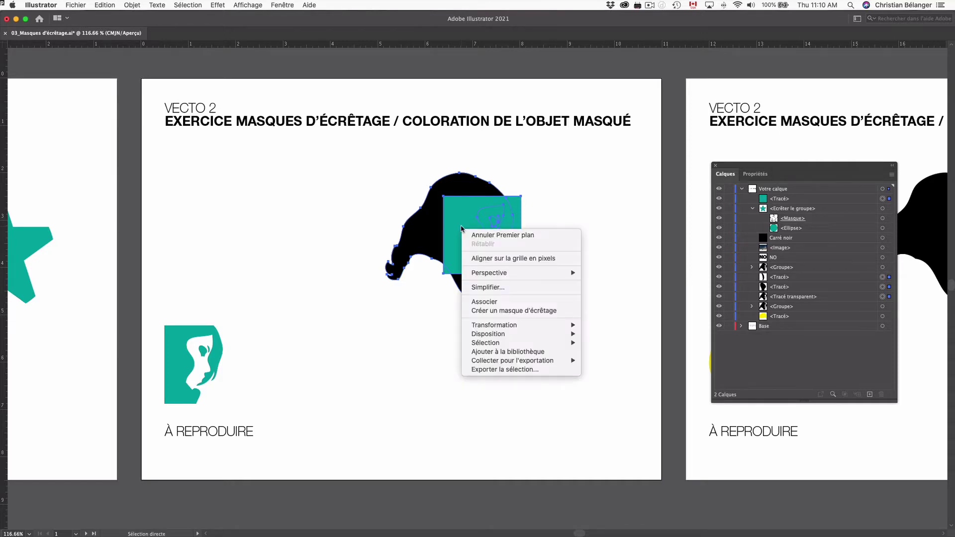
click(517, 311)
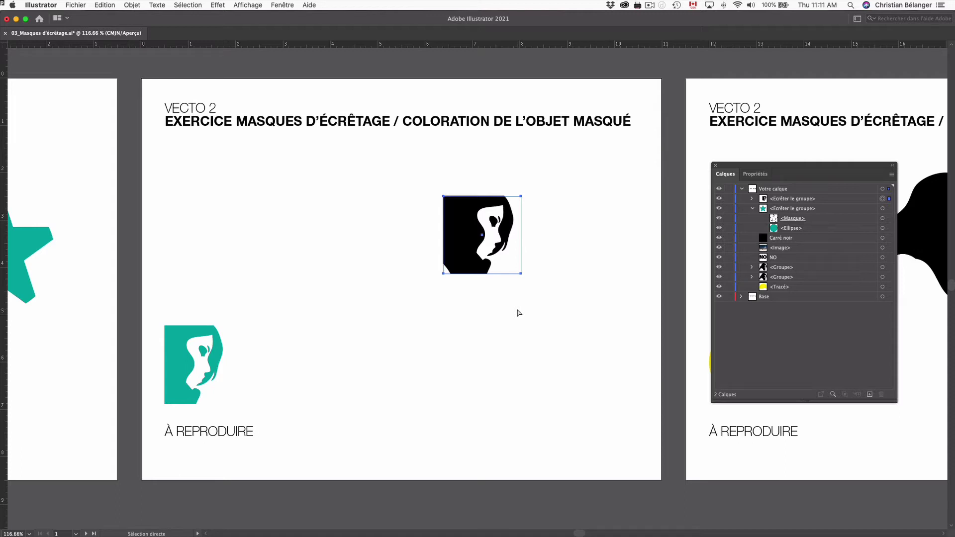
Step: Apply the Turquoise swatch as fill to all paths of the clipped head, including the square mask, and deselect
key(F5)
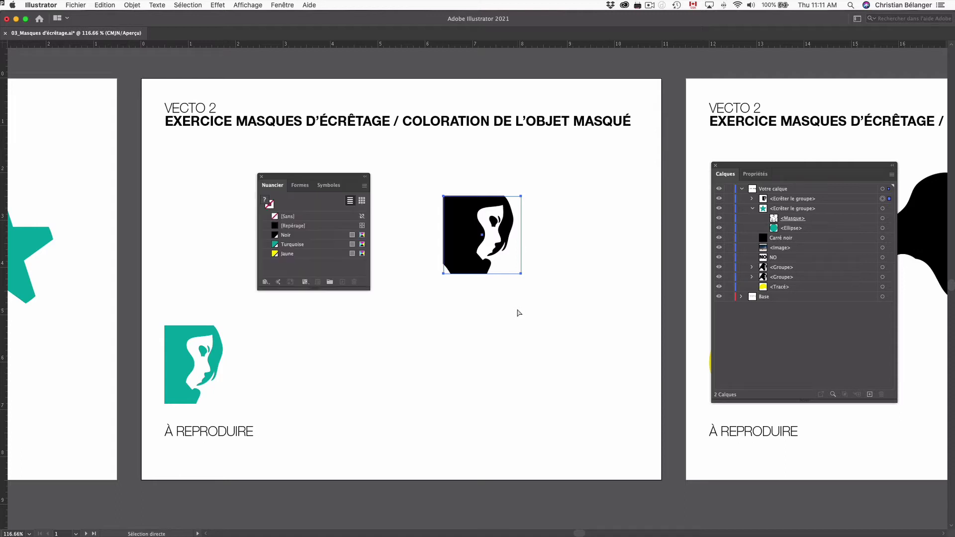
click(405, 166)
drag(397, 156, 590, 342)
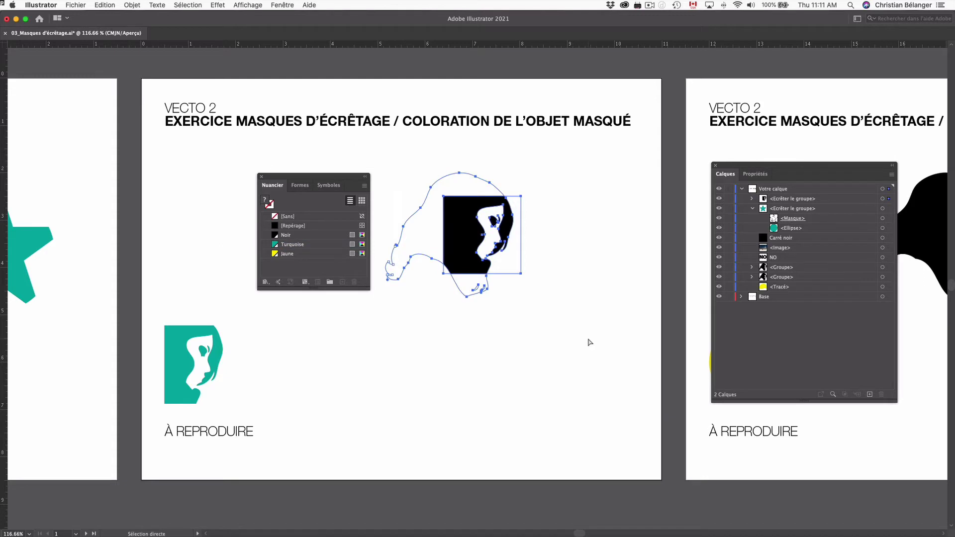
click(309, 244)
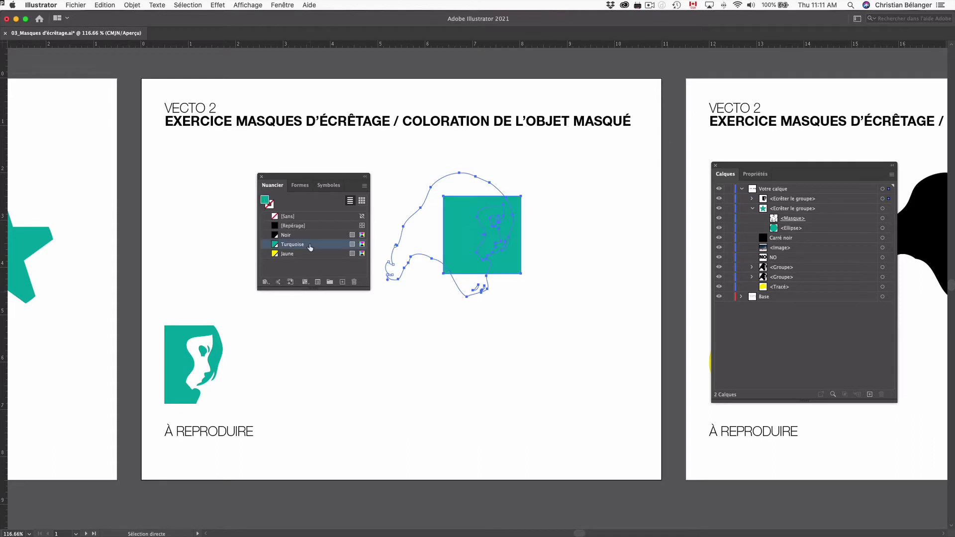
click(379, 327)
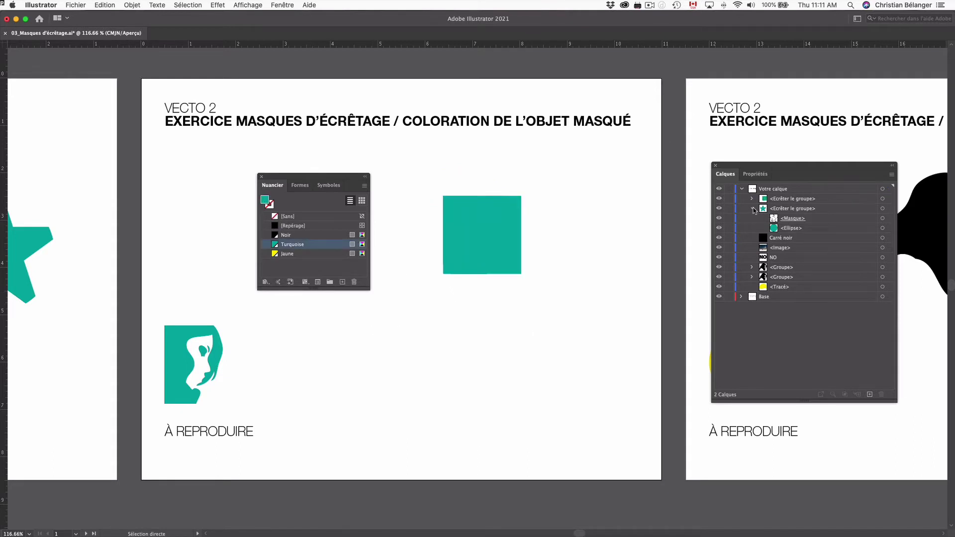
Step: Examine the mask and the three paths listed inside the turquoise clipping group of the woman's head
click(752, 208)
click(752, 199)
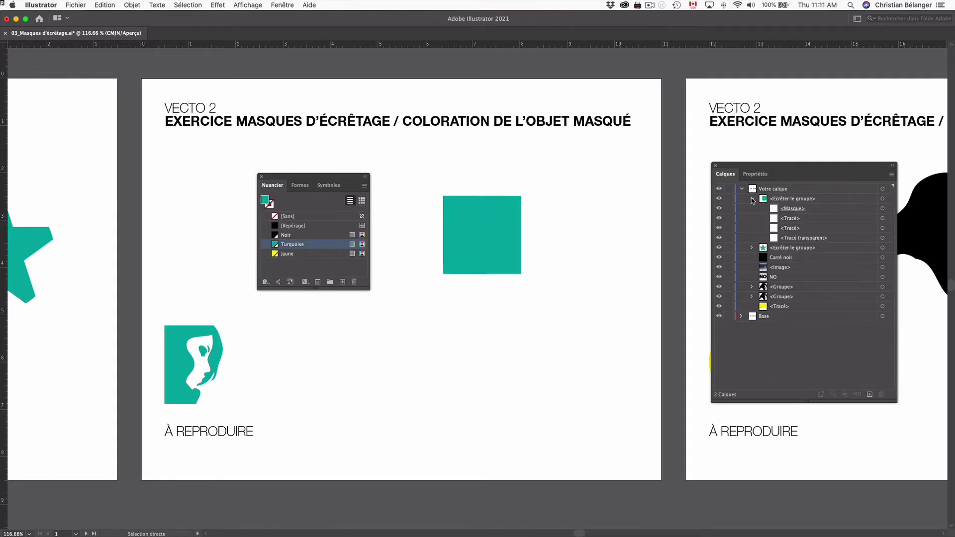
click(806, 210)
click(812, 219)
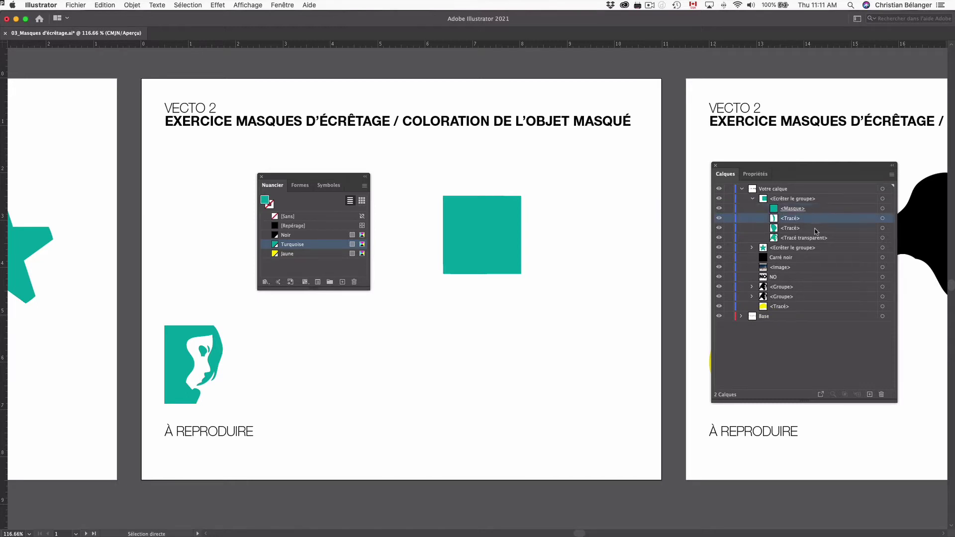
click(816, 229)
click(838, 238)
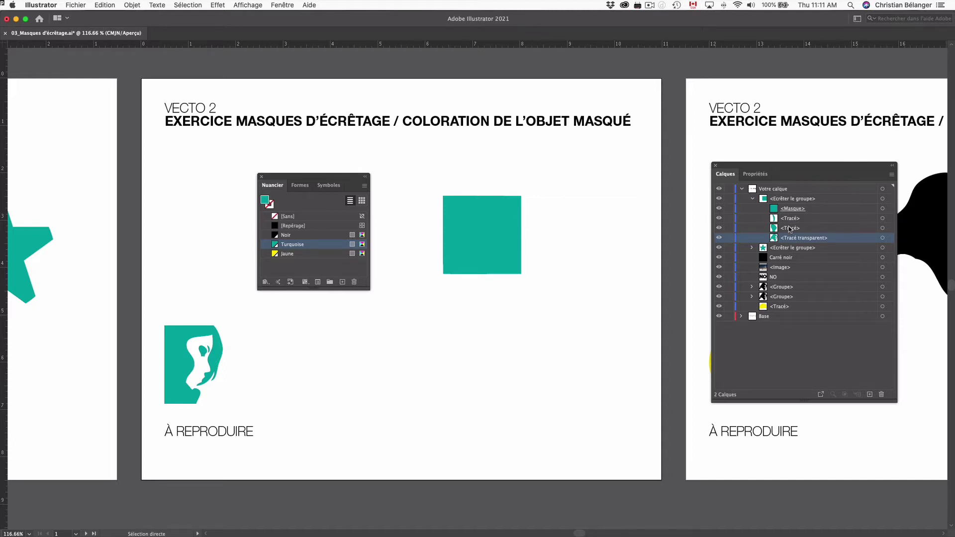
Step: Undo the Turquoise fill applied to the whole clipped head and deselect everything
key(super+z)
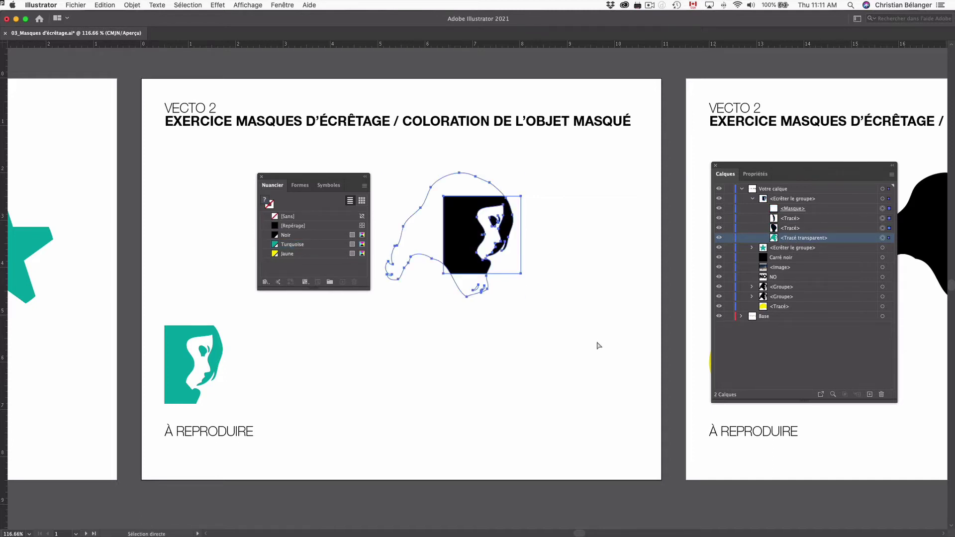
click(599, 345)
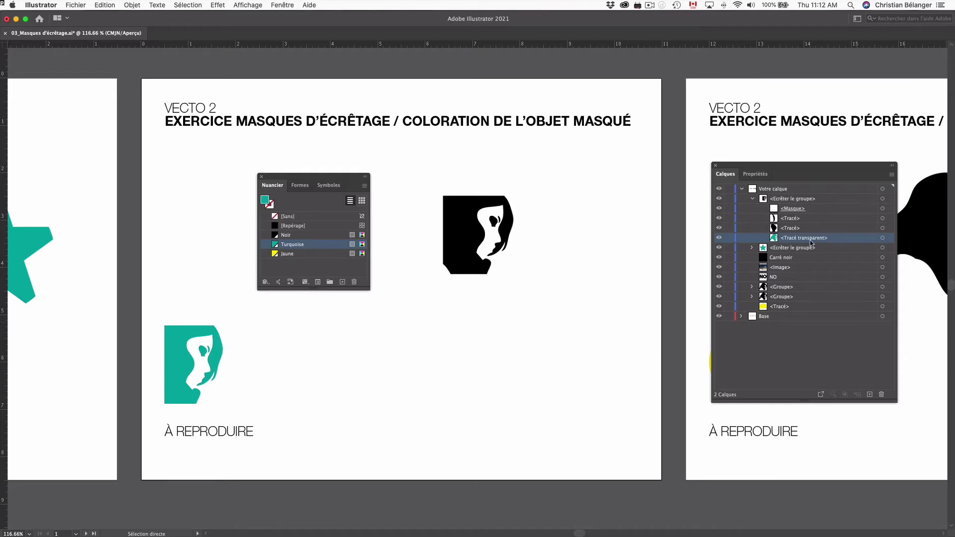
Step: Select only the square mask of the clipped head and compare it with the group's three masked paths in the layer list
click(882, 210)
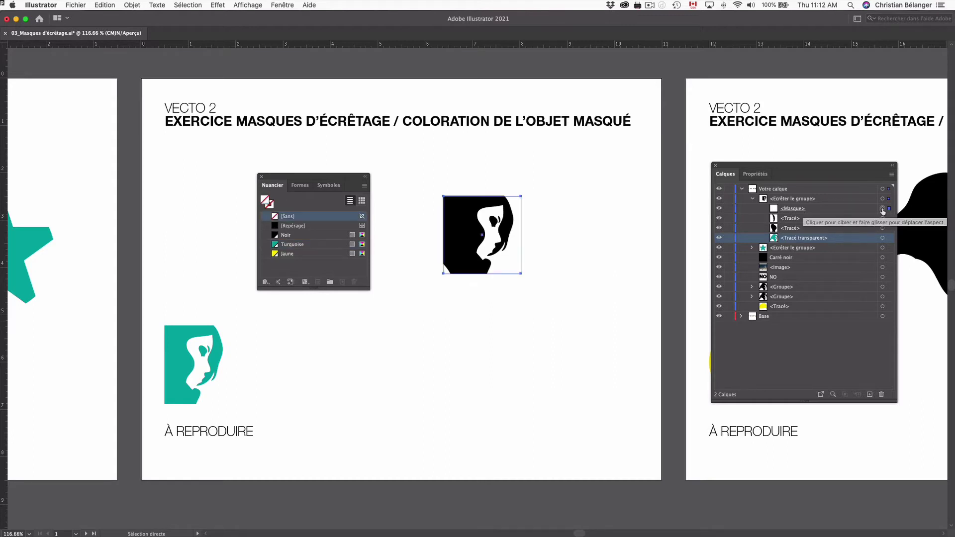
click(813, 219)
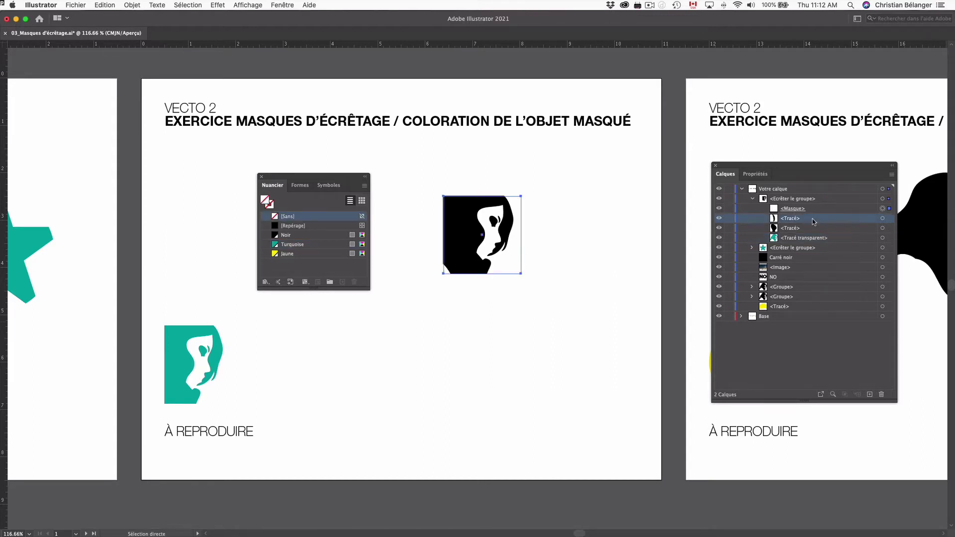
click(825, 238)
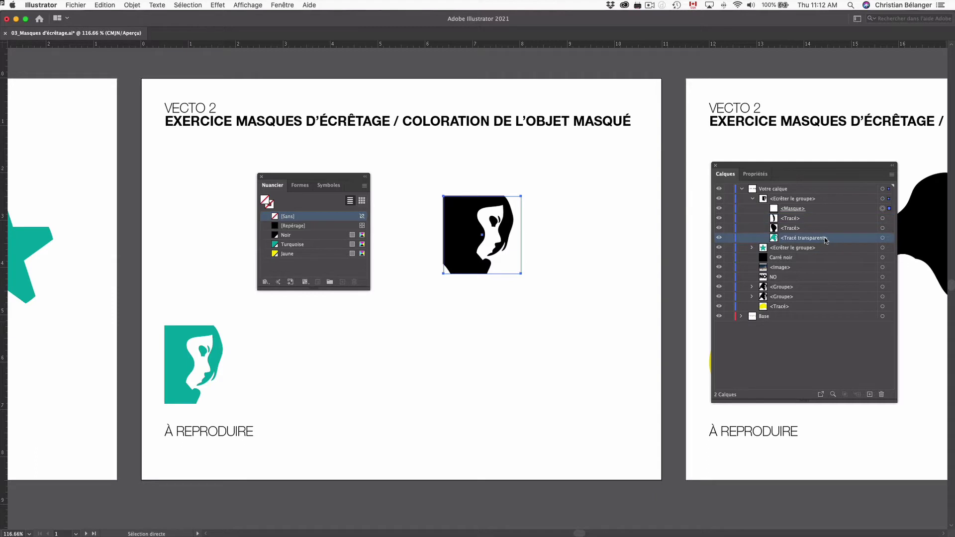
Step: Try filling only the three masked paths of the head with the Turquoise swatch, leaving out the mask, and undo it
click(882, 239)
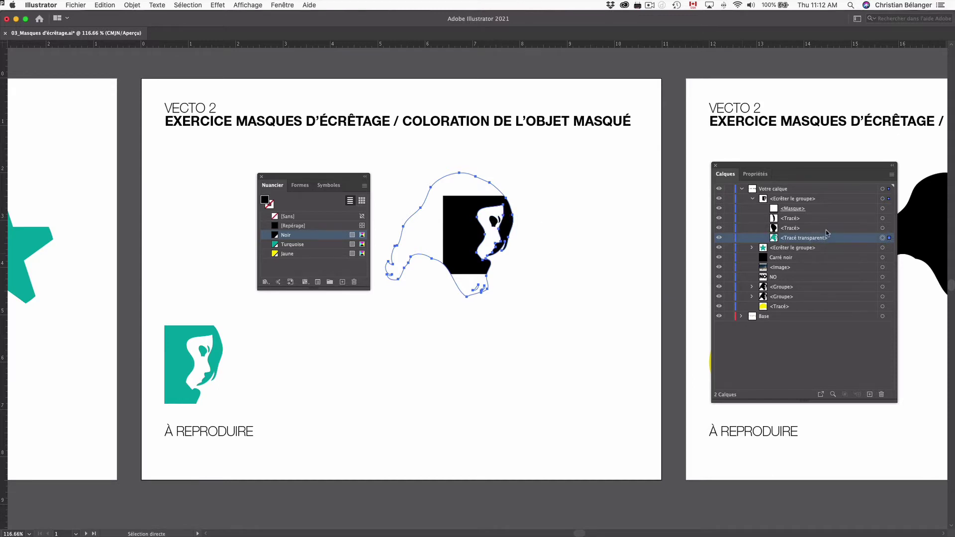
click(882, 229)
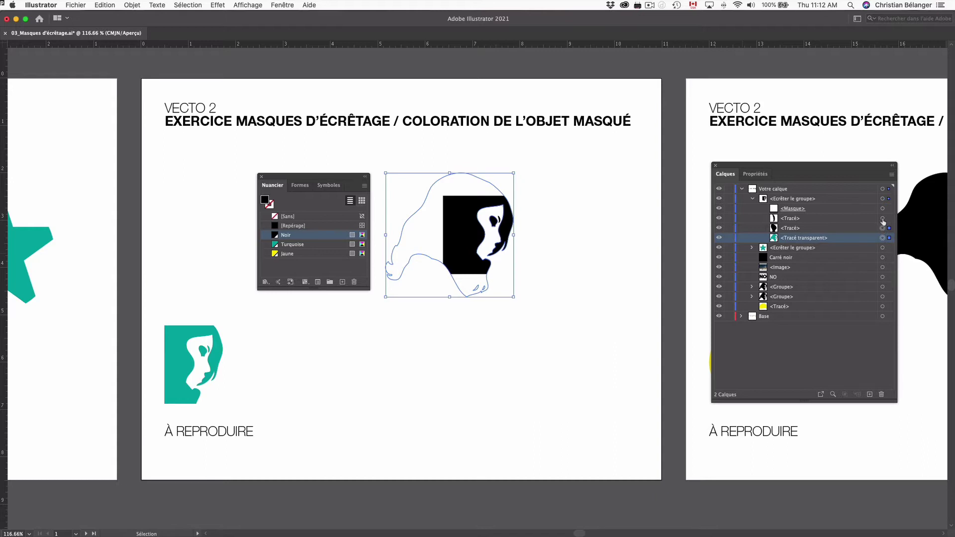
click(883, 219)
key(a)
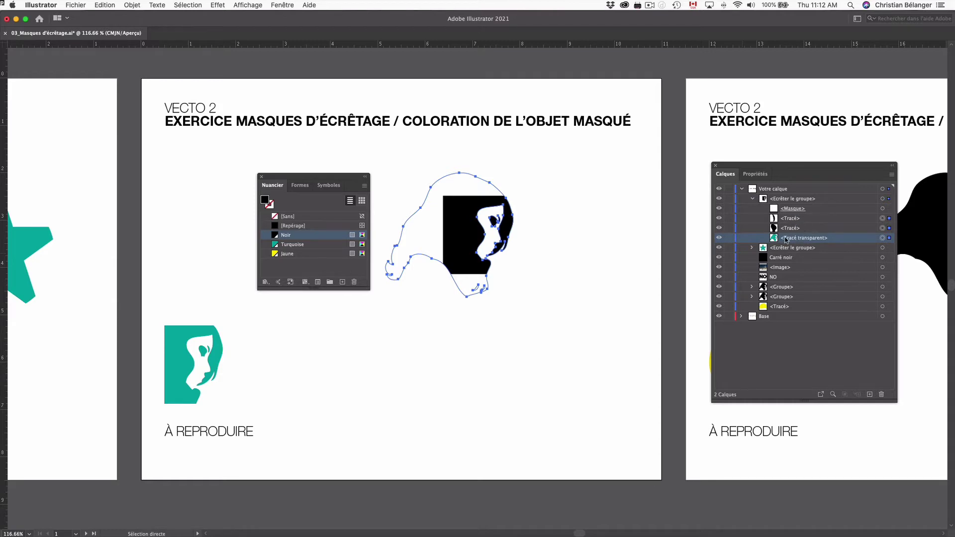
click(324, 244)
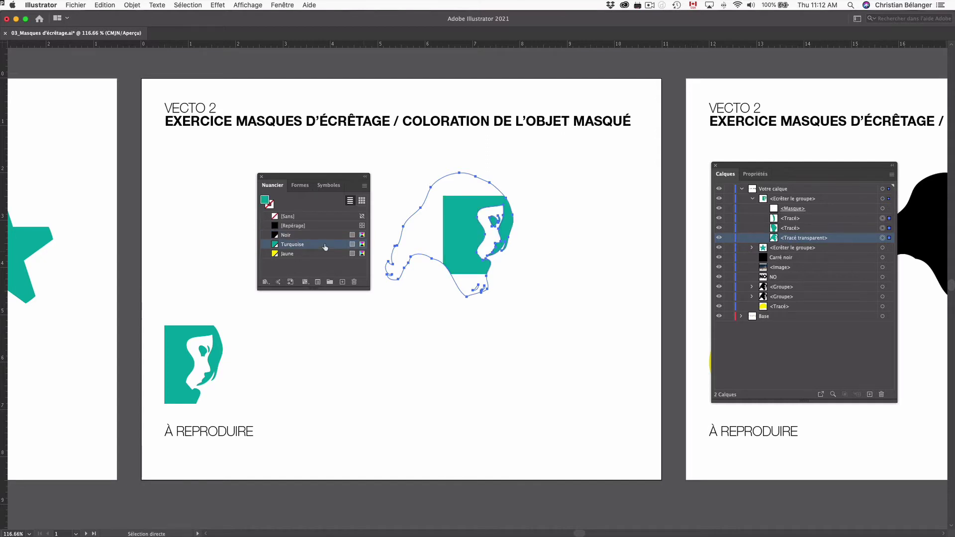
key(super+z)
click(382, 328)
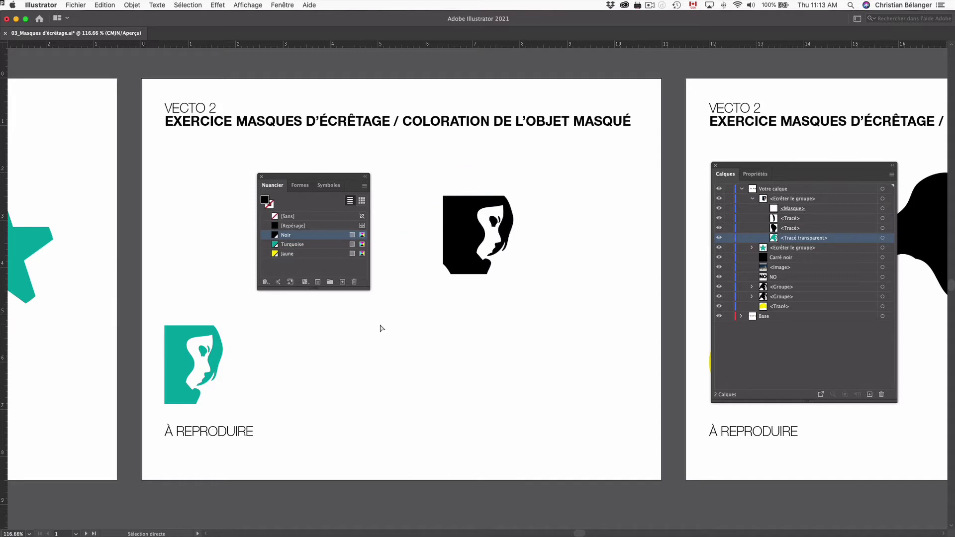
Step: Enter isolation mode on the clipping group of the woman's head
key(v)
double_click(457, 240)
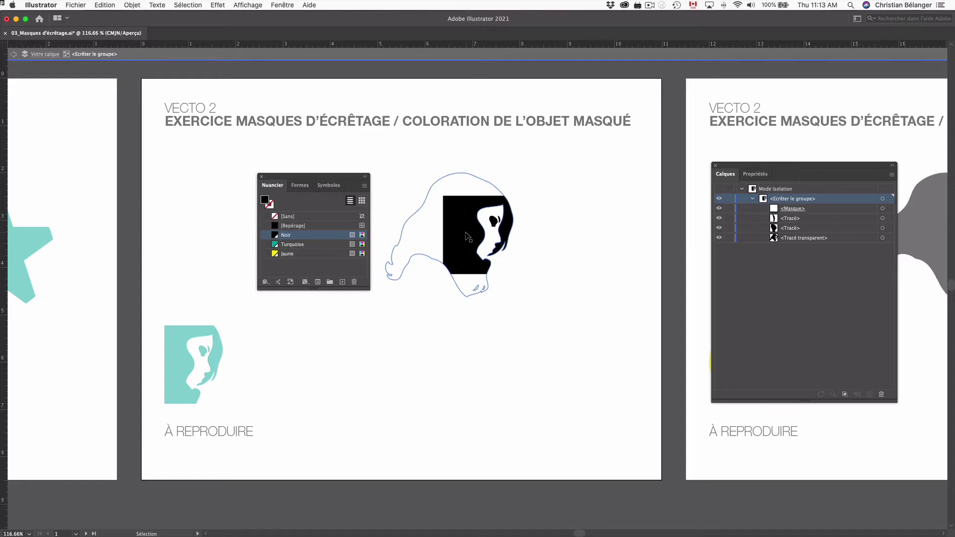
Step: Try area-selecting the isolated head paths without including the square mask, and clear the selection
drag(465, 233, 435, 209)
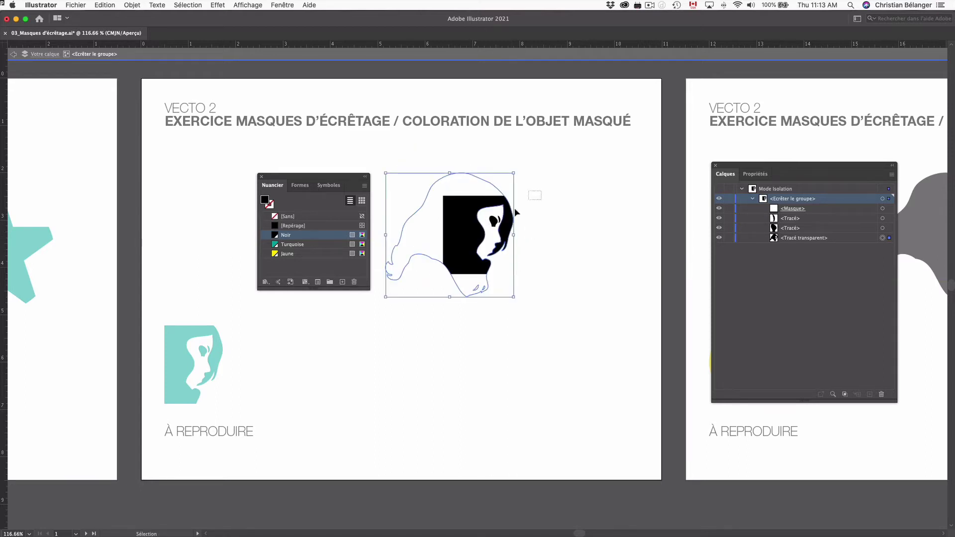
click(467, 244)
drag(464, 244, 446, 221)
key(super+z)
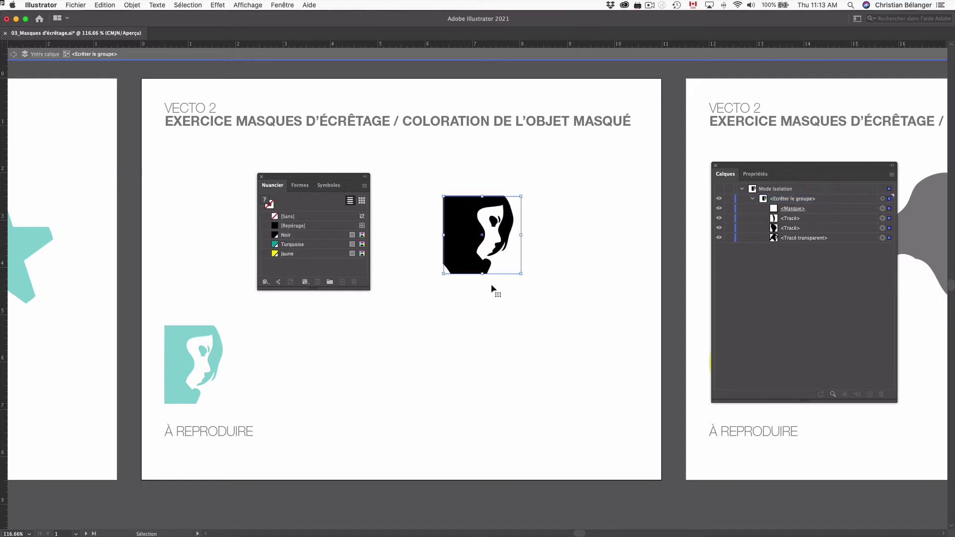
drag(533, 289, 515, 235)
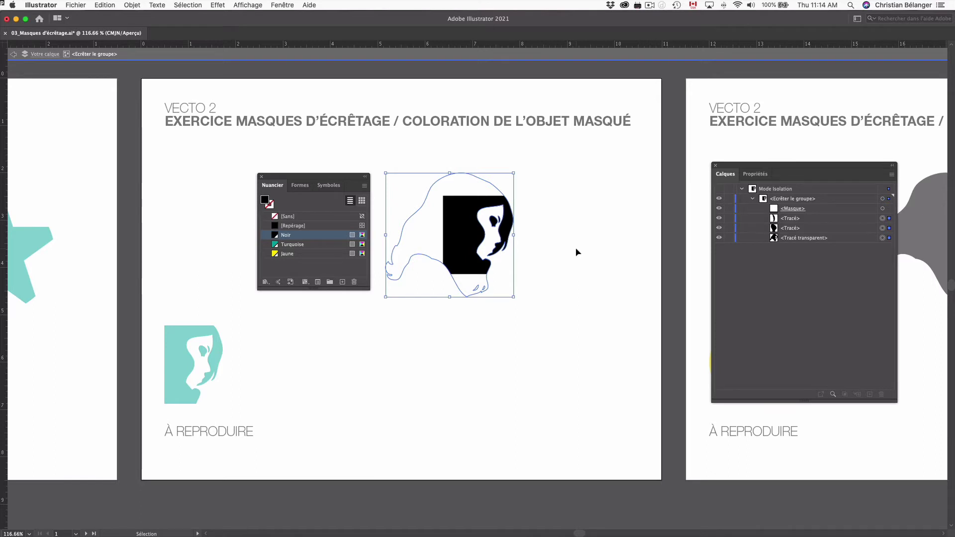
click(575, 247)
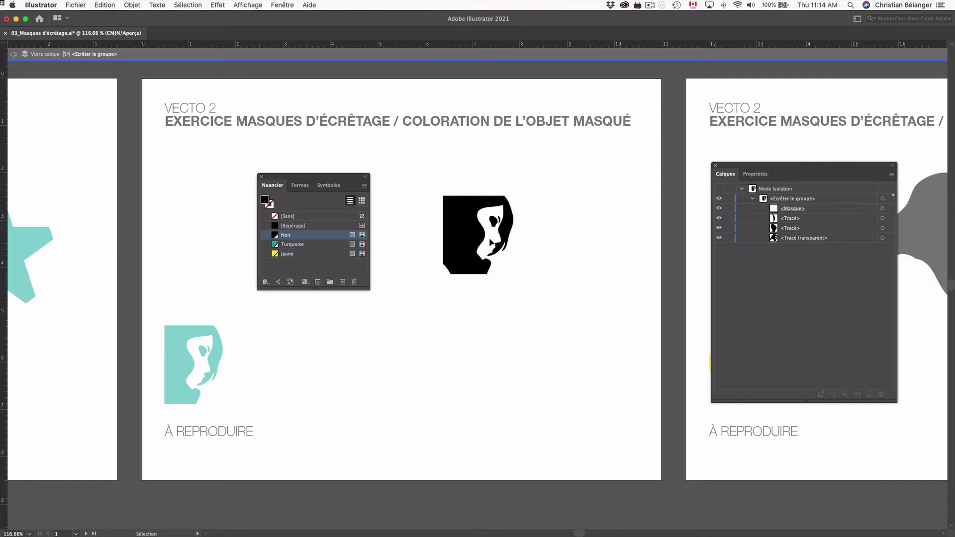
Step: Fill the three isolated head paths with the Turquoise swatch, leaving out the mask, and exit isolation mode
drag(489, 240, 505, 222)
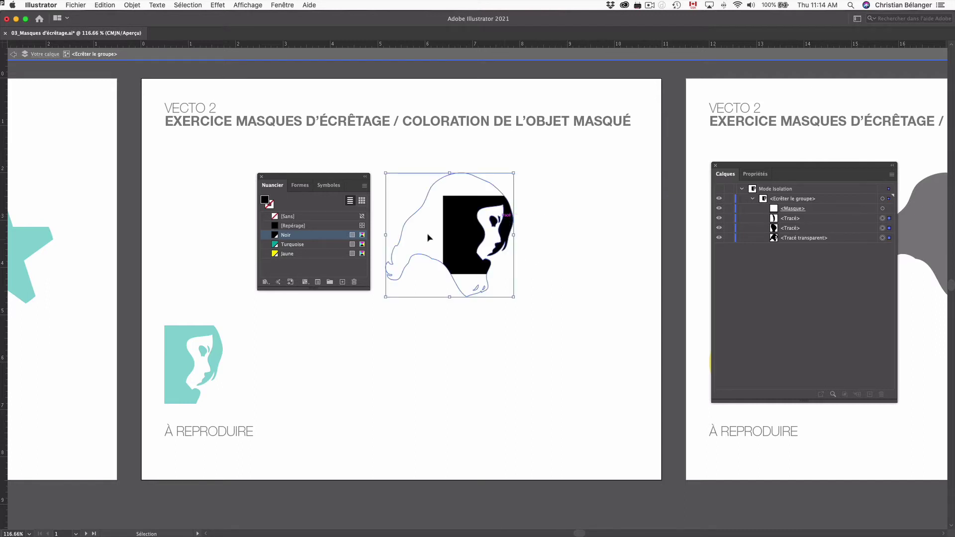
click(300, 244)
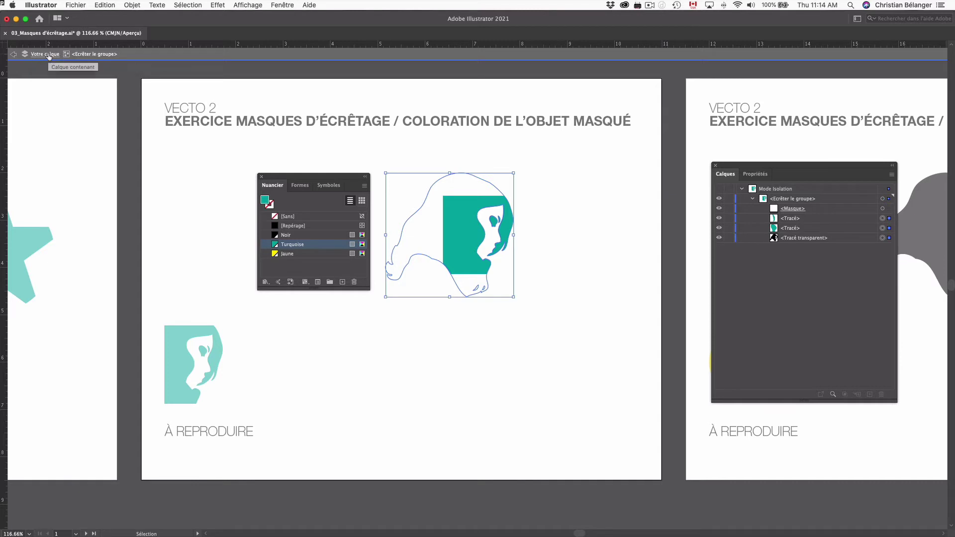
click(14, 55)
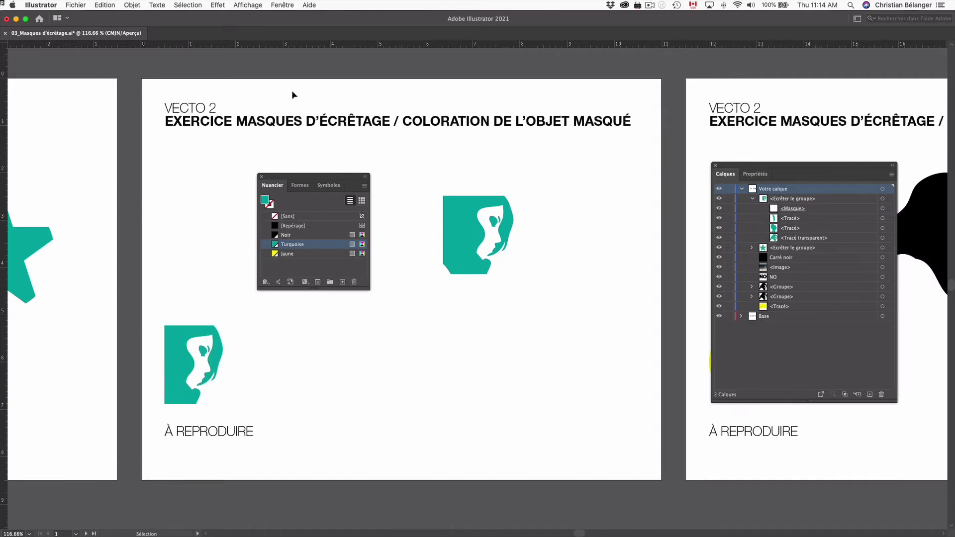
Step: Isolate the clipped head's group again and exit isolation mode
double_click(469, 221)
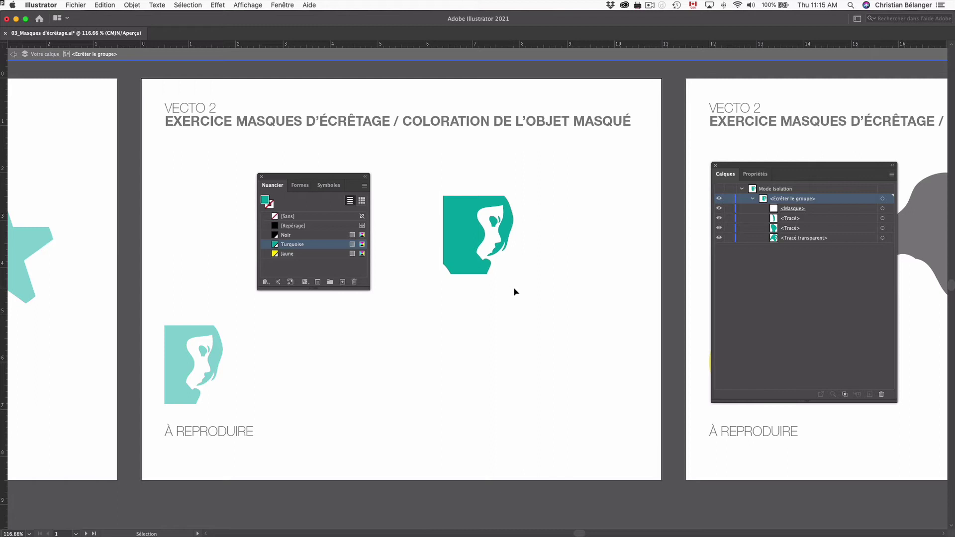
double_click(586, 275)
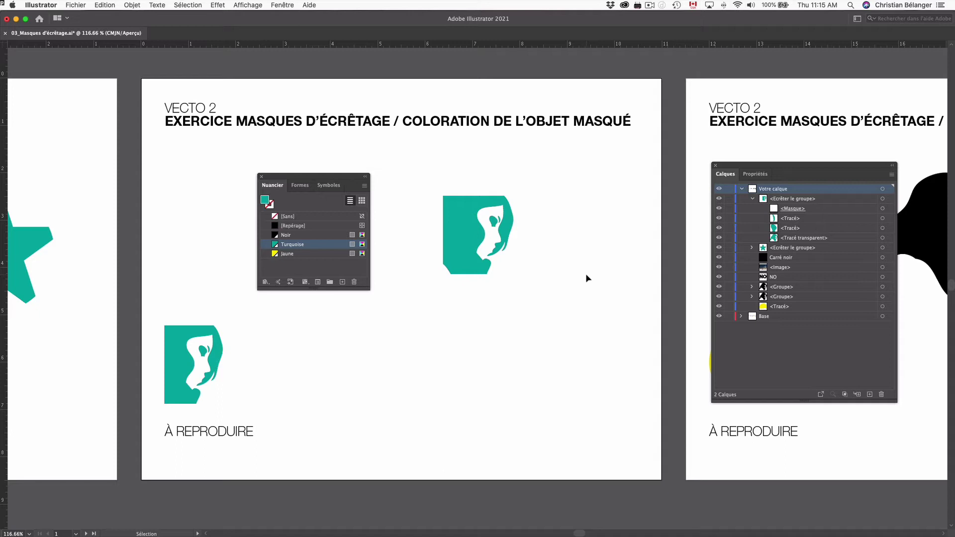
Step: Directly select the three paths inside the clipped head, test the Jaune, Turquoise and Noir swatches, reapply Turquoise and deselect
key(a)
click(470, 235)
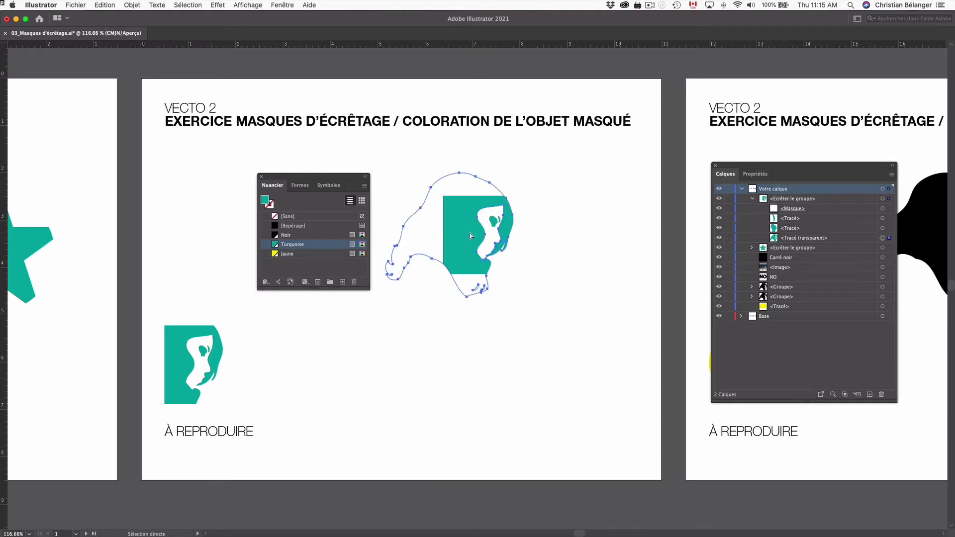
shift+click(496, 229)
shift+click(497, 219)
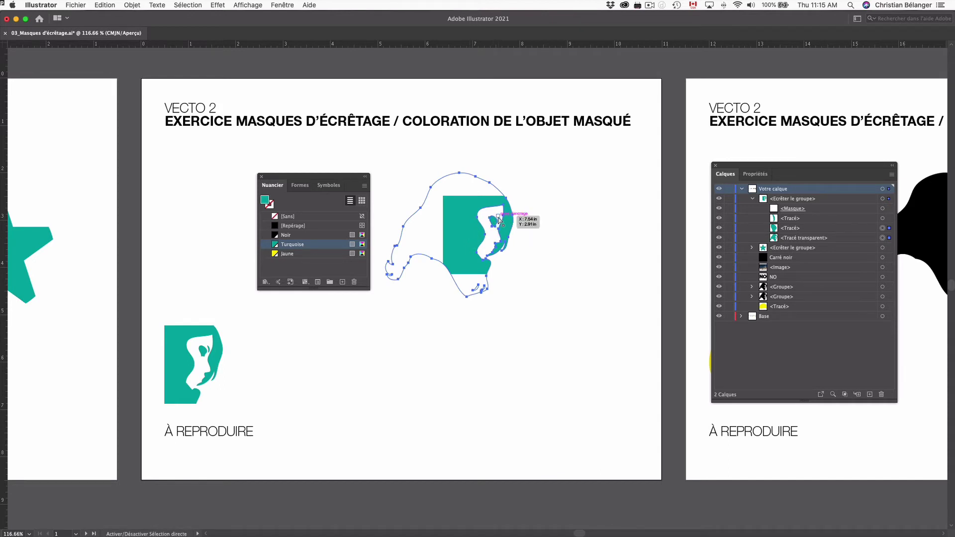
click(299, 254)
click(292, 244)
click(287, 235)
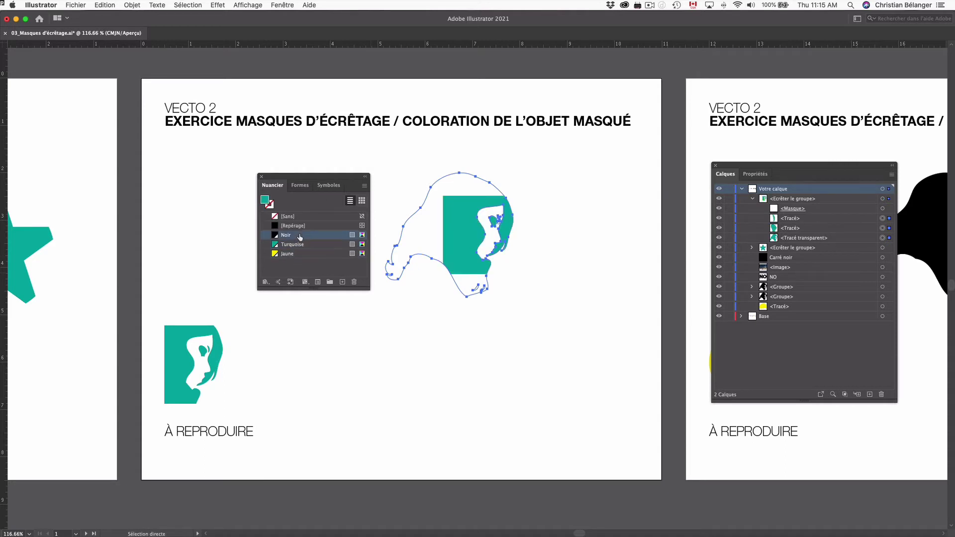
click(293, 244)
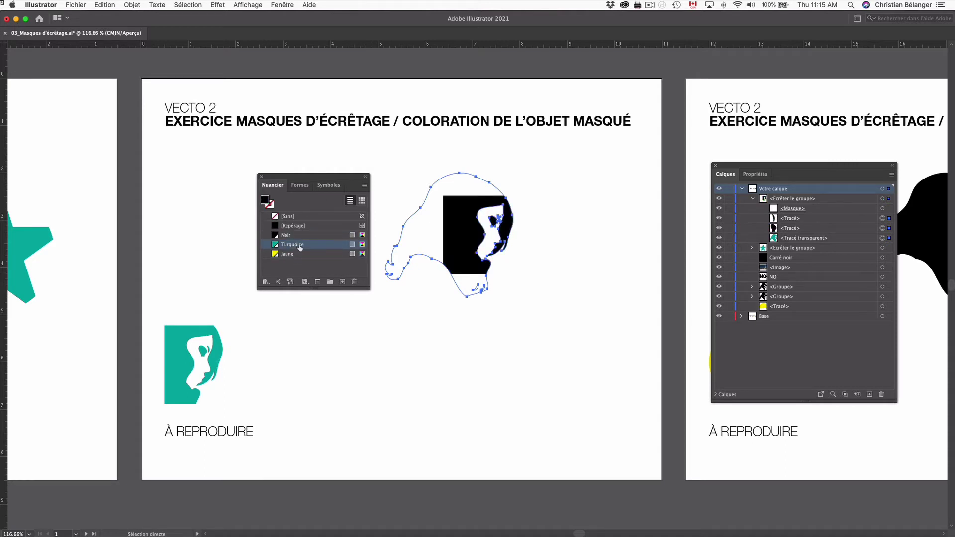
click(377, 339)
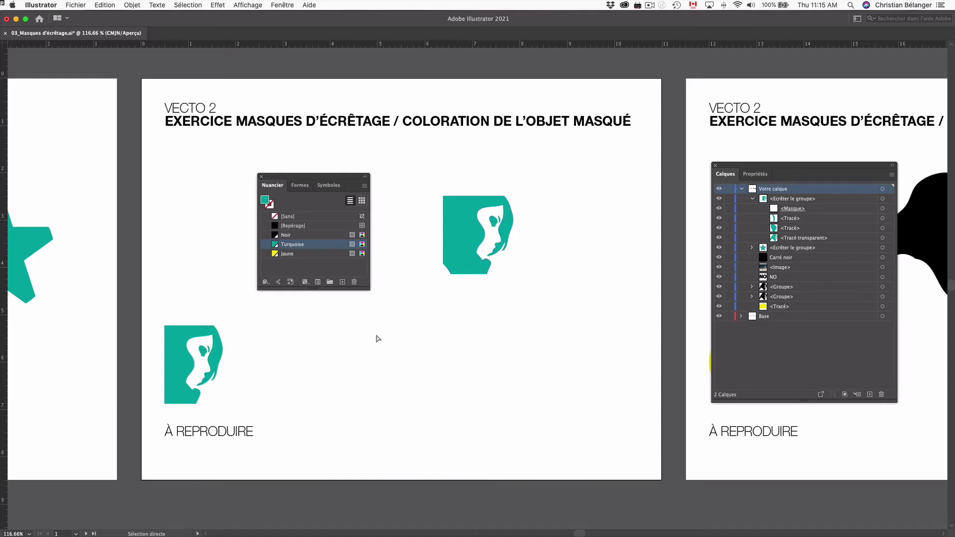
Step: On the "COLORATION DU MASQUE" artboard, move the yellow shape over the woman's head and bring it to the front
key(space)
drag(667, 265, 173, 259)
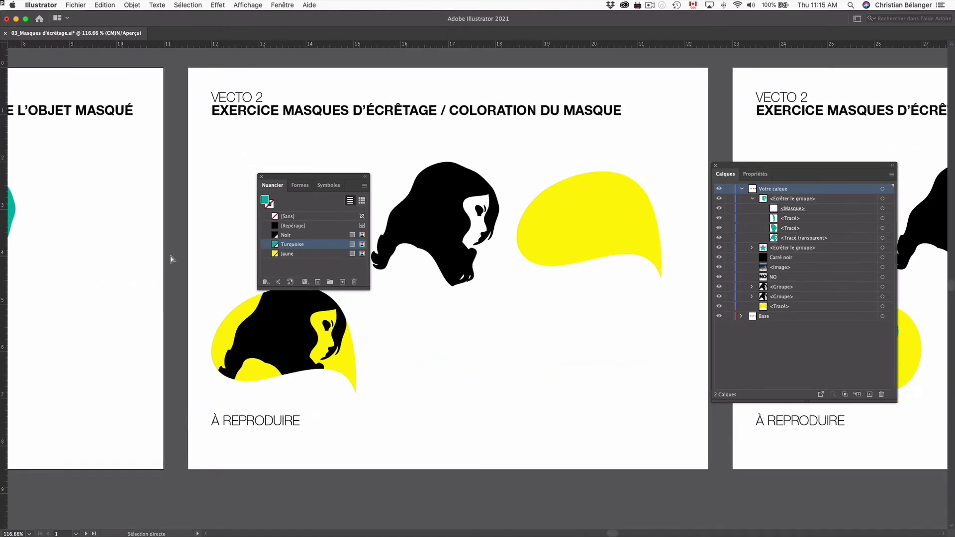
drag(269, 177, 118, 147)
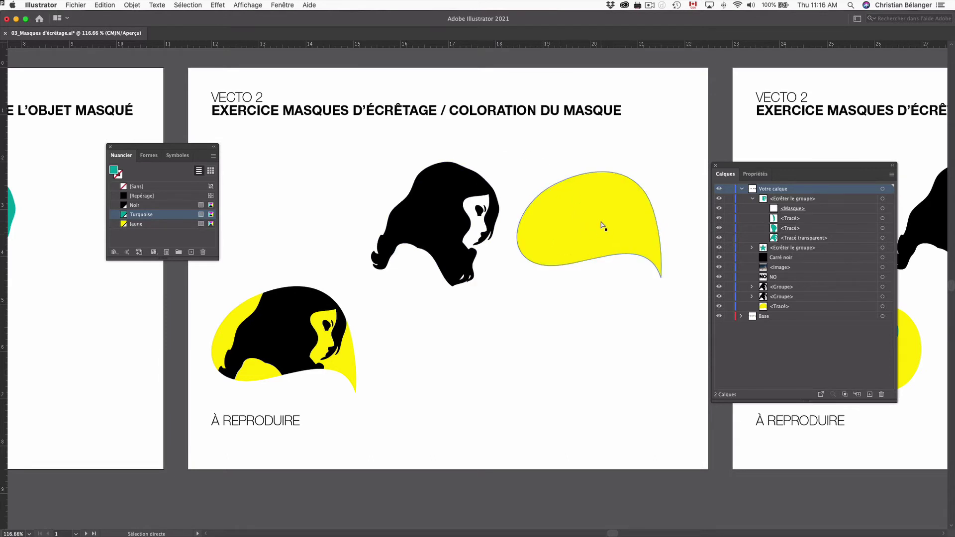
drag(649, 237, 507, 234)
right_click(507, 235)
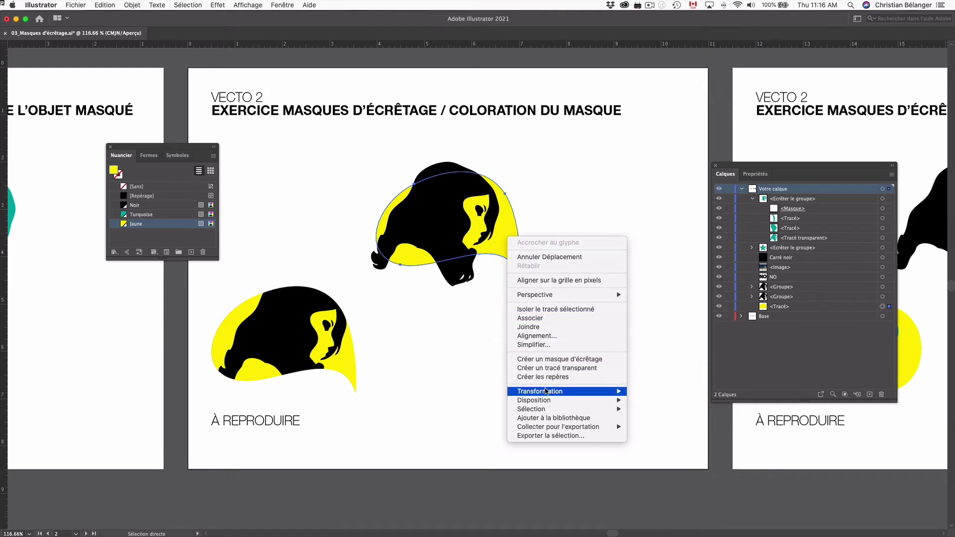
mouse_move(547, 400)
click(646, 399)
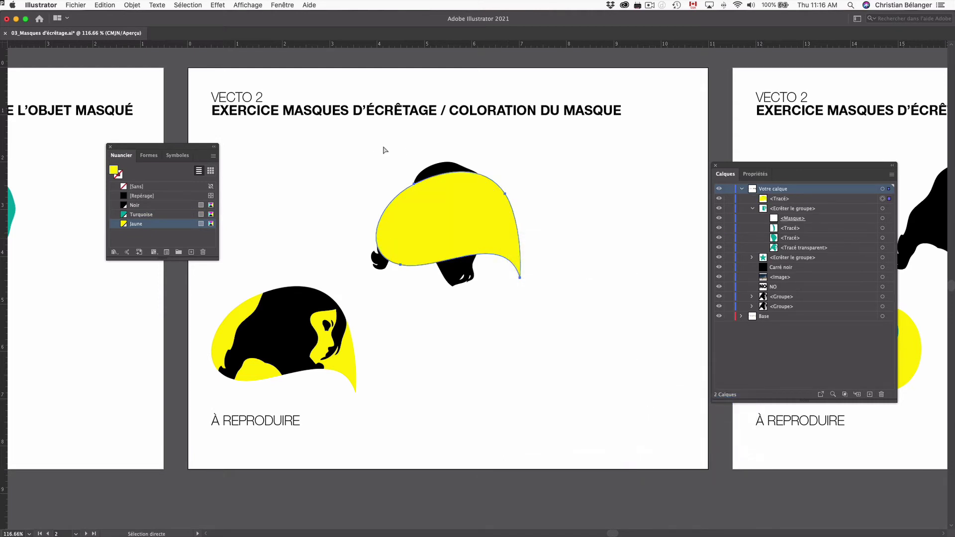
Step: Create a clipping mask from the yellow shape and the woman's head so that the shape crops the artwork
drag(354, 153, 571, 307)
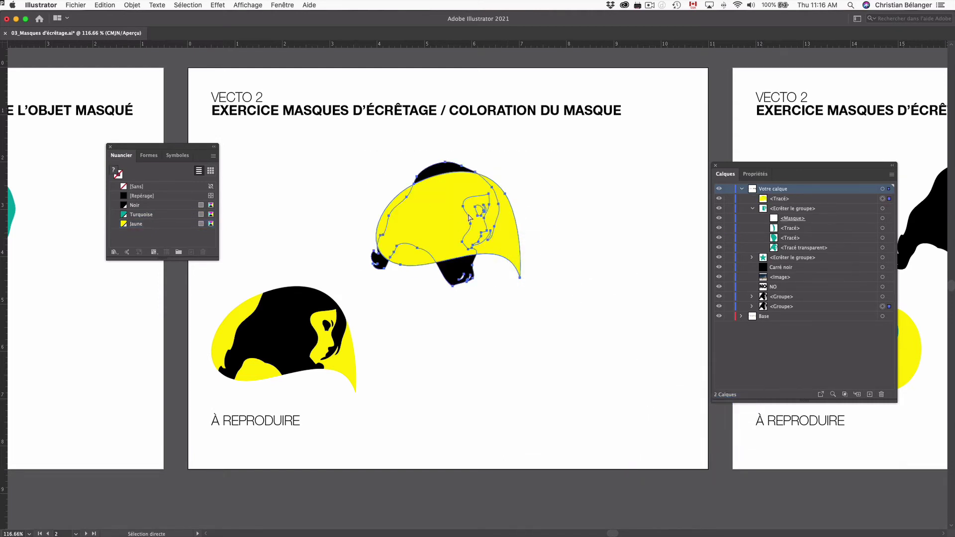
right_click(469, 217)
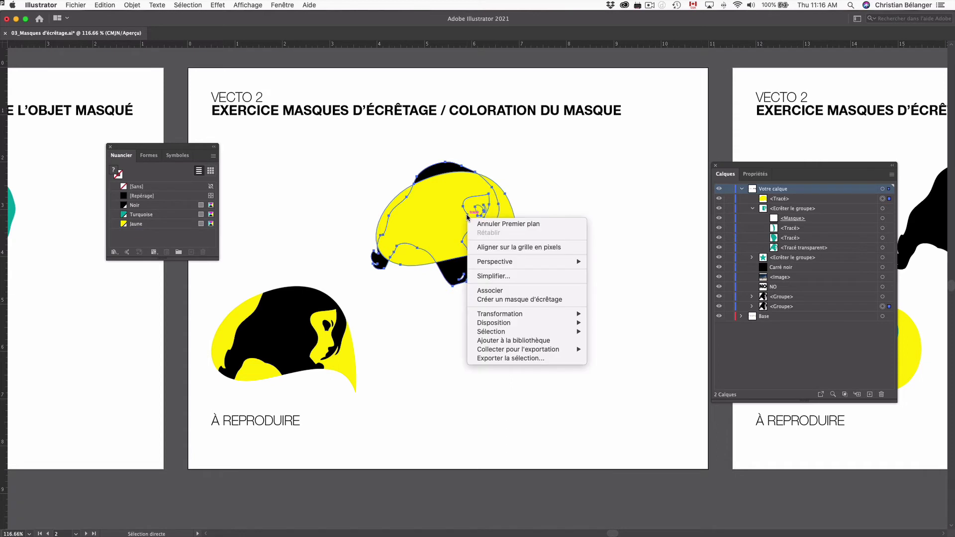
click(522, 300)
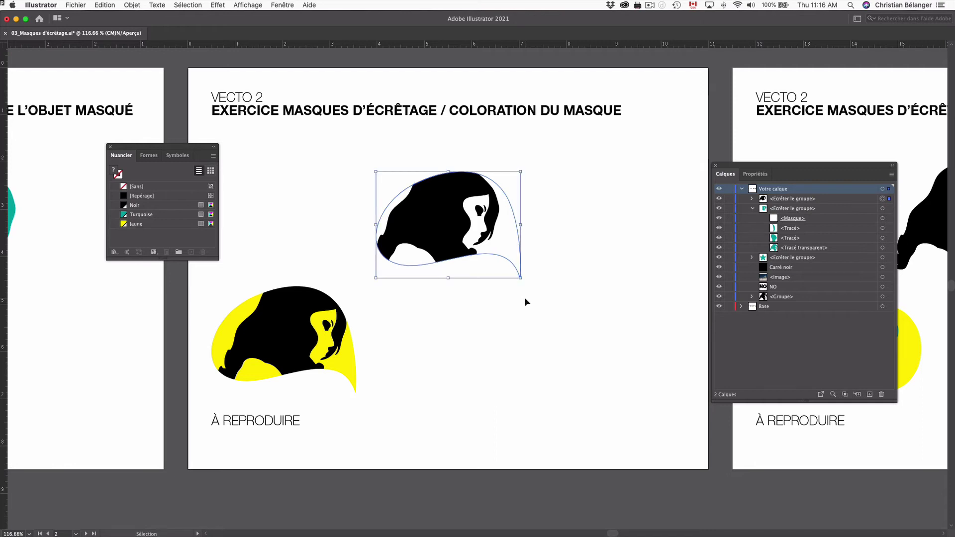
Step: Undo the clipping mask and create it again from the yellow shape and the woman's head
key(super+z)
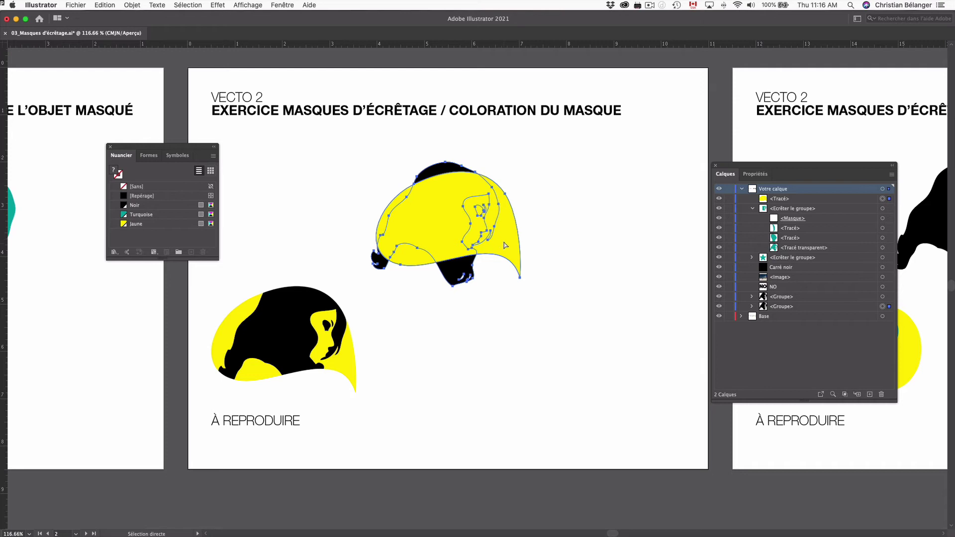
key(v)
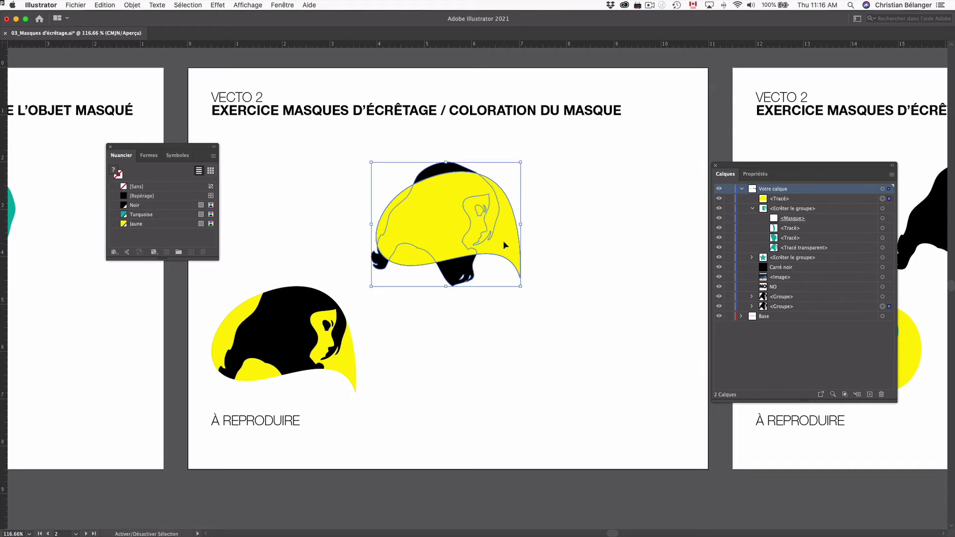
key(super+7)
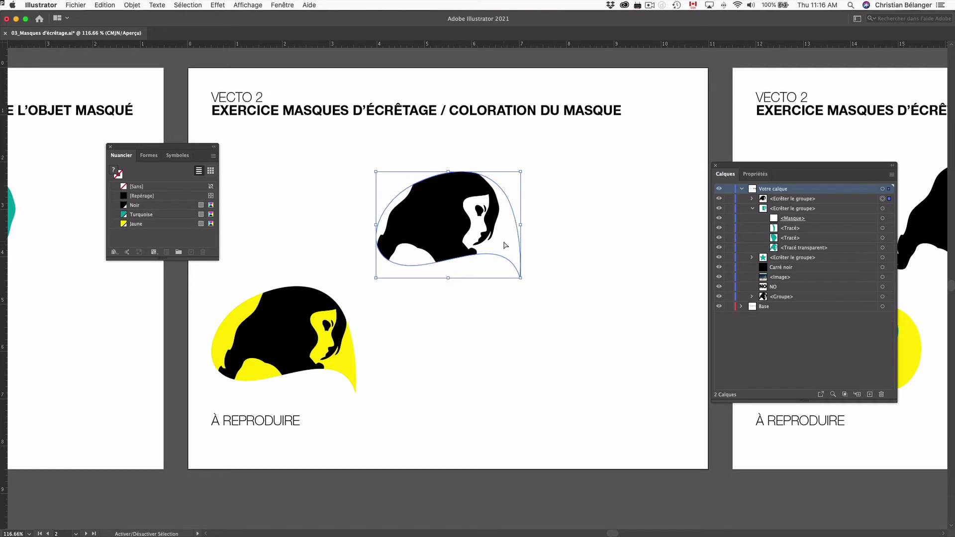
Step: Directly select the clipping path around the head, try the Jaune fill on it, remove the fill and deselect
key(a)
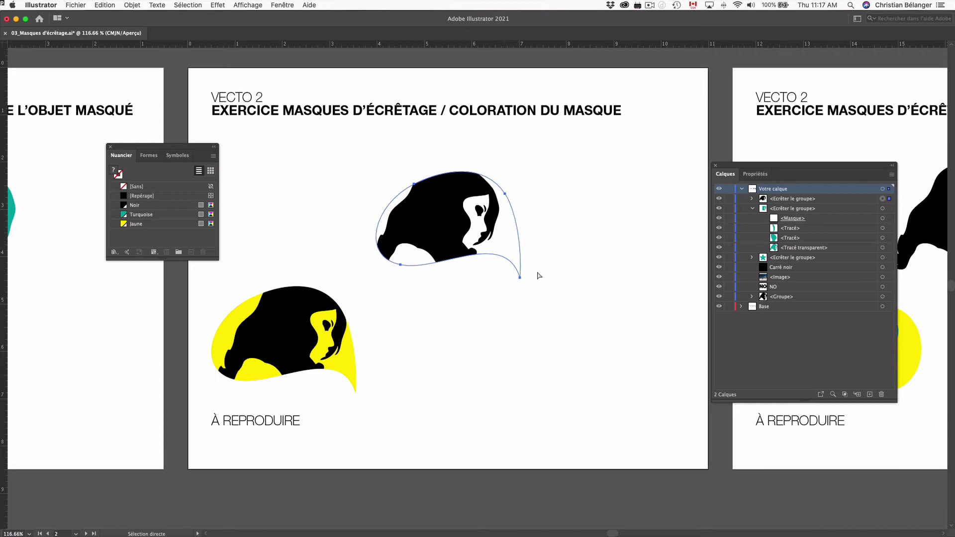
click(554, 304)
drag(563, 316, 503, 244)
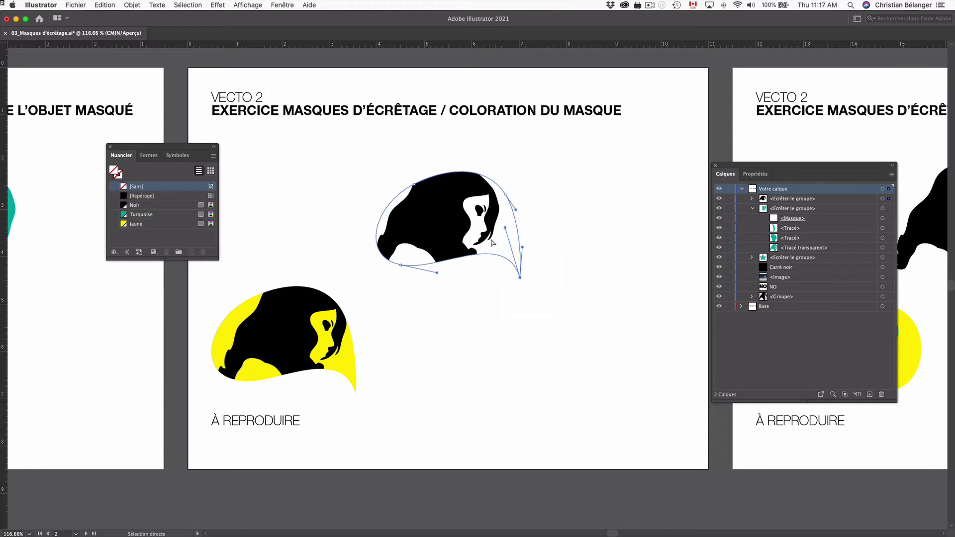
click(170, 225)
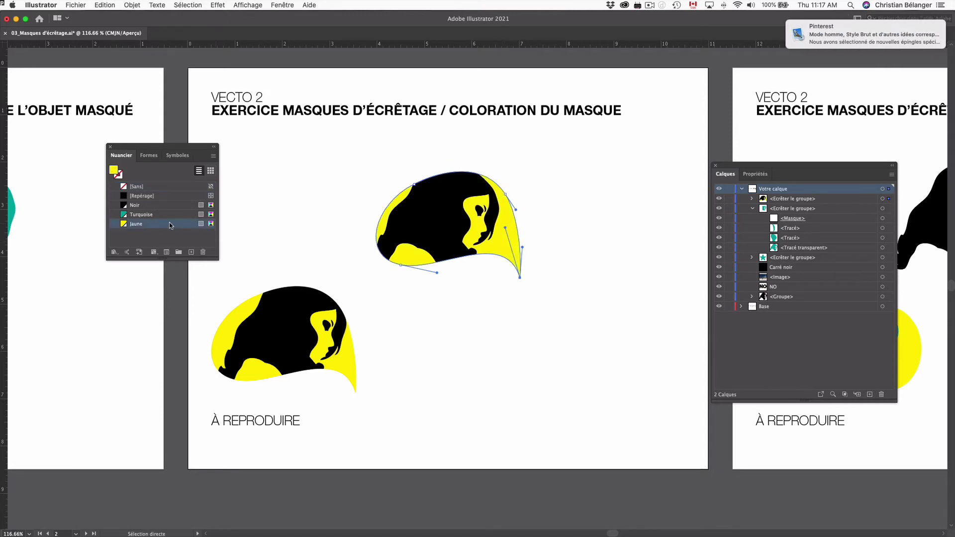
key(slash)
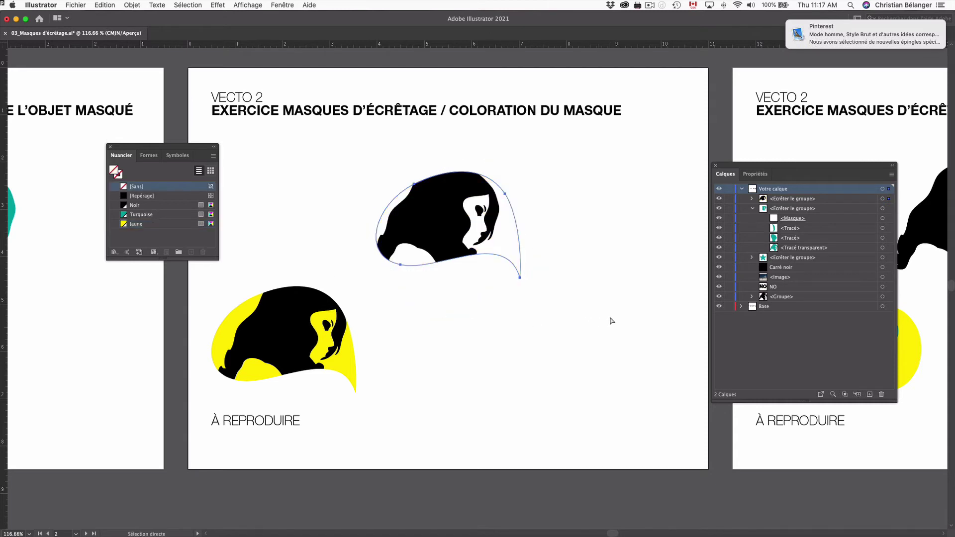
click(610, 321)
Step: Target the head's mask path through the layer structure, try the Jaune fill on it, undo the fill and deselect
click(752, 209)
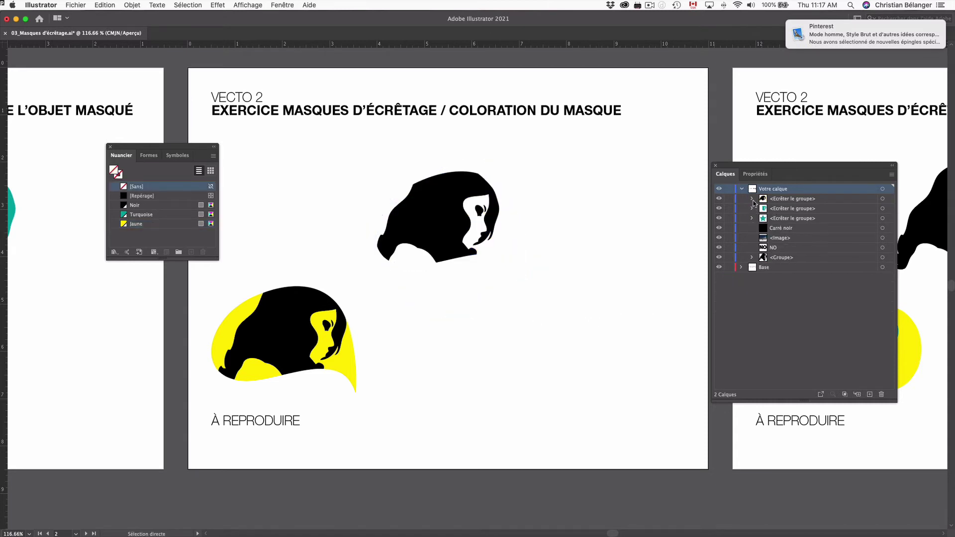
click(752, 199)
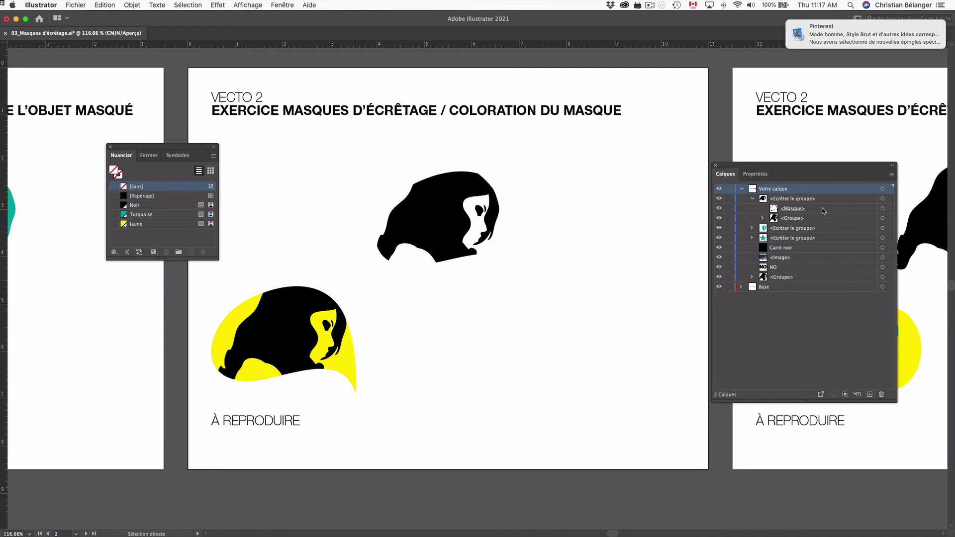
click(882, 209)
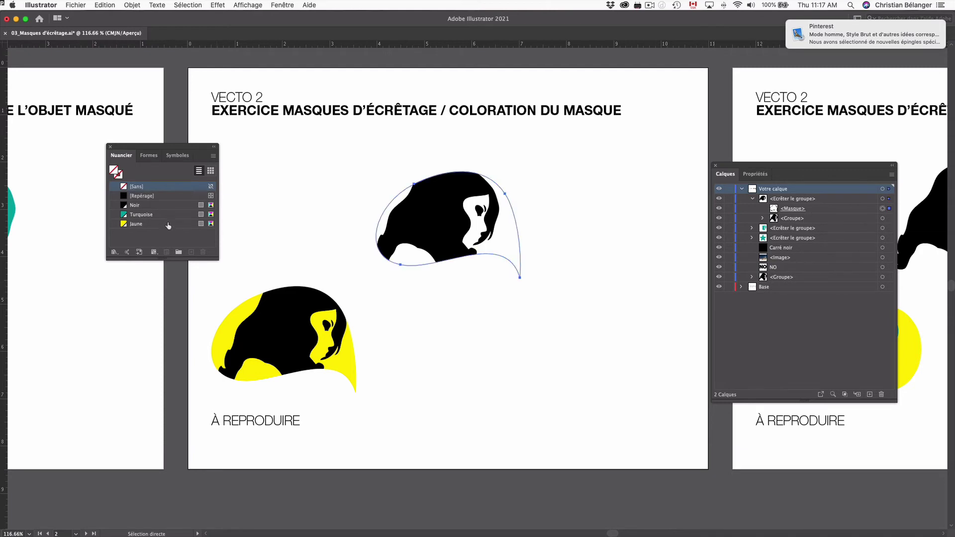
click(169, 224)
key(super+z)
click(568, 300)
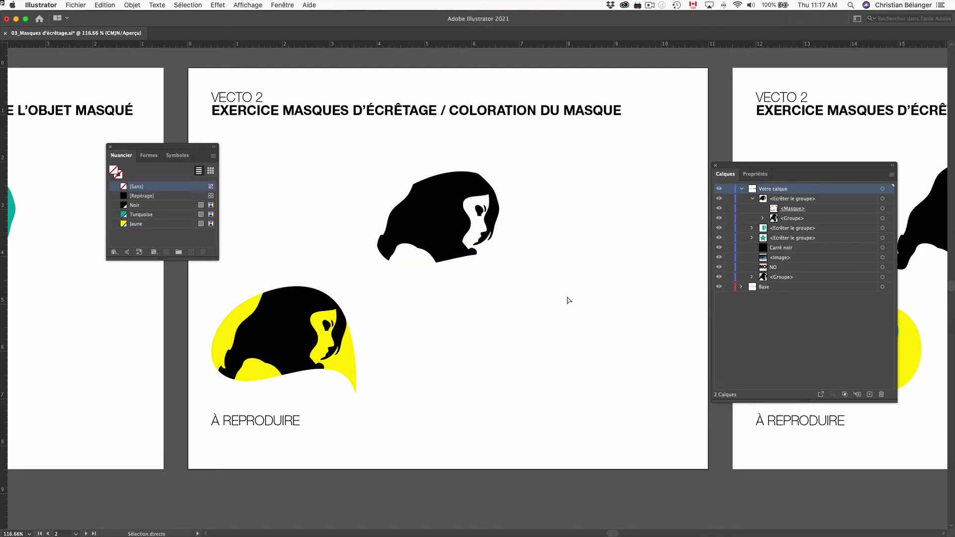
Step: Isolate the head's clipping group, fill its mask path with Jaune and exit isolation mode
key(v)
click(439, 235)
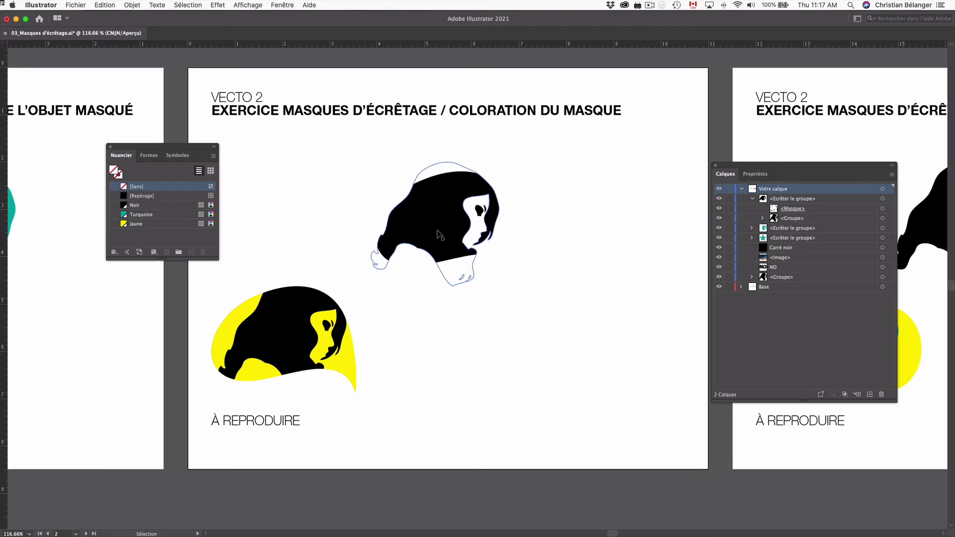
click(440, 235)
double_click(440, 235)
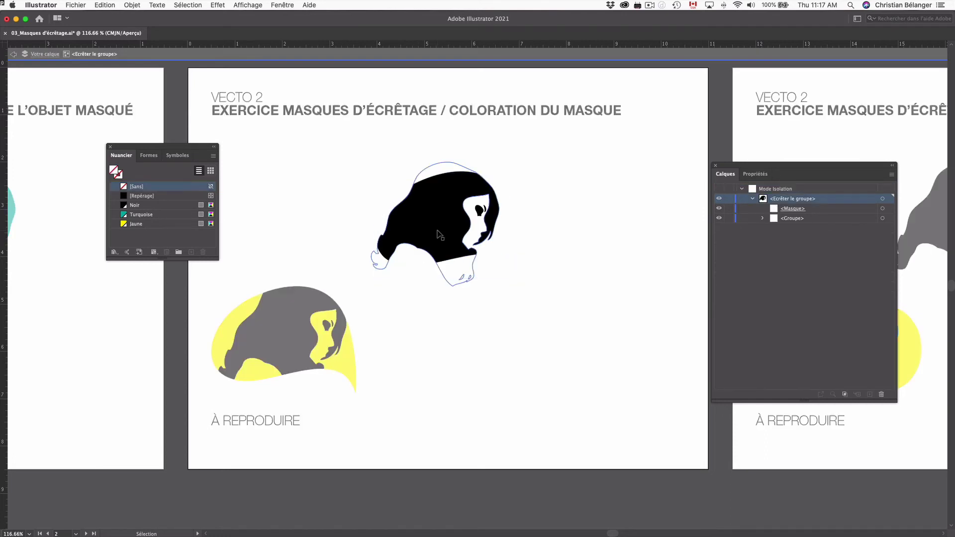
click(514, 268)
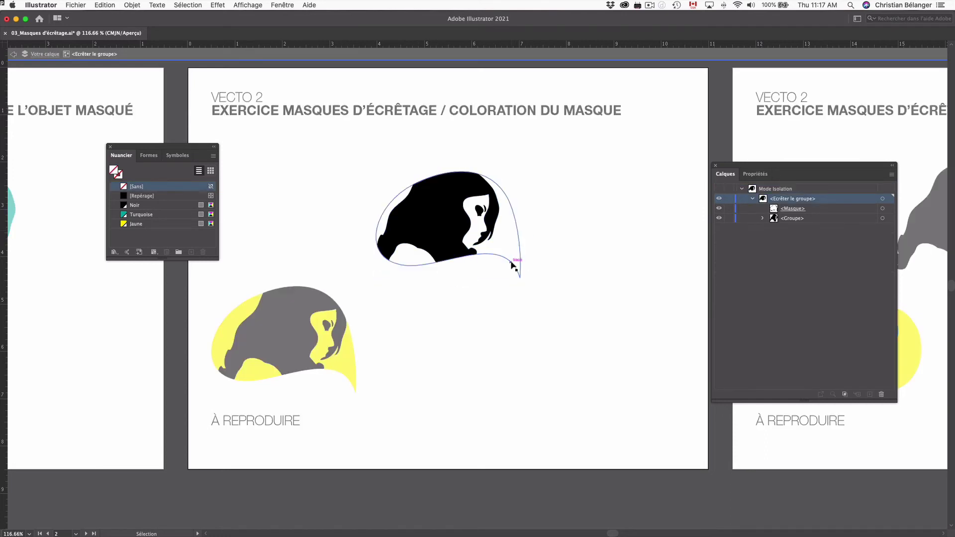
click(138, 225)
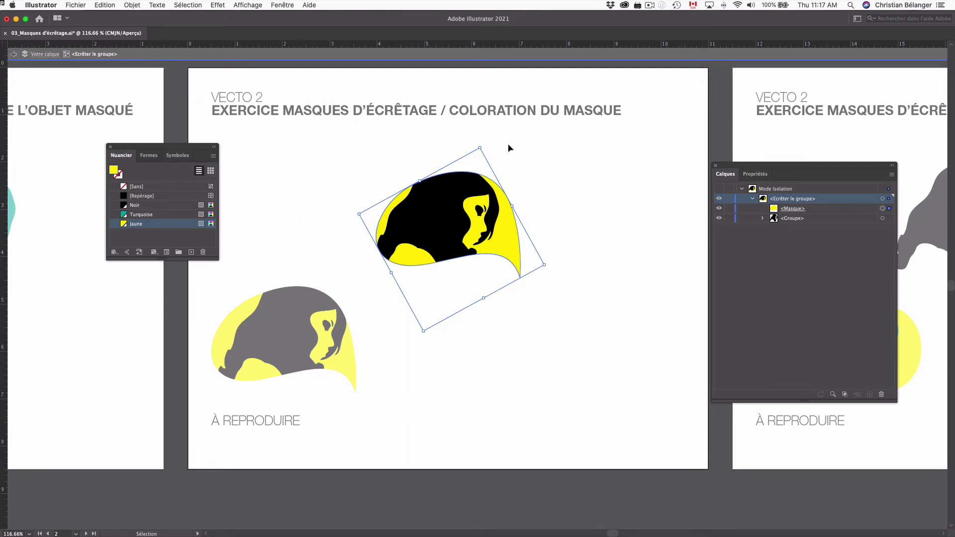
double_click(595, 169)
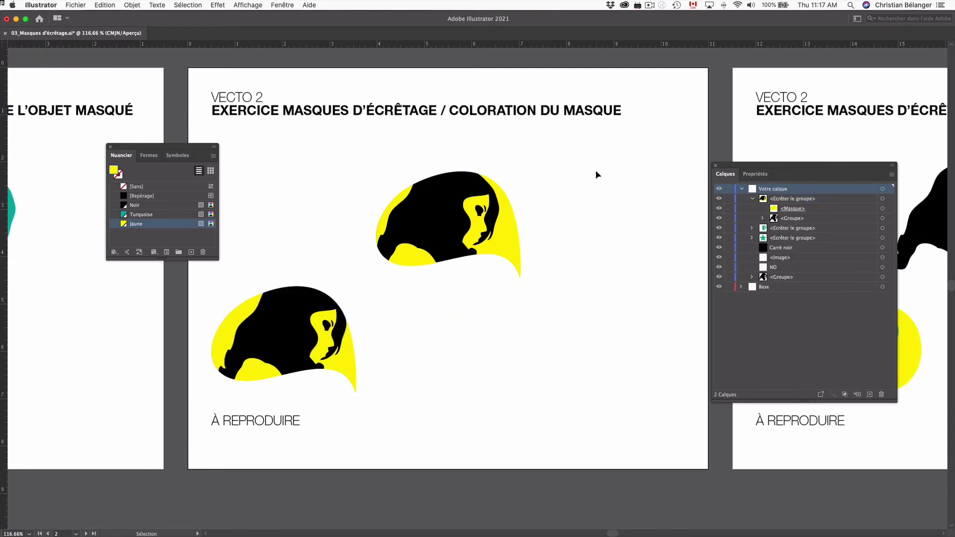
Step: On the "TRACÉ TRANSPARENT" artboard, convert the black NO text to outlines and fill the letters with Jaune
drag(806, 108, 251, 99)
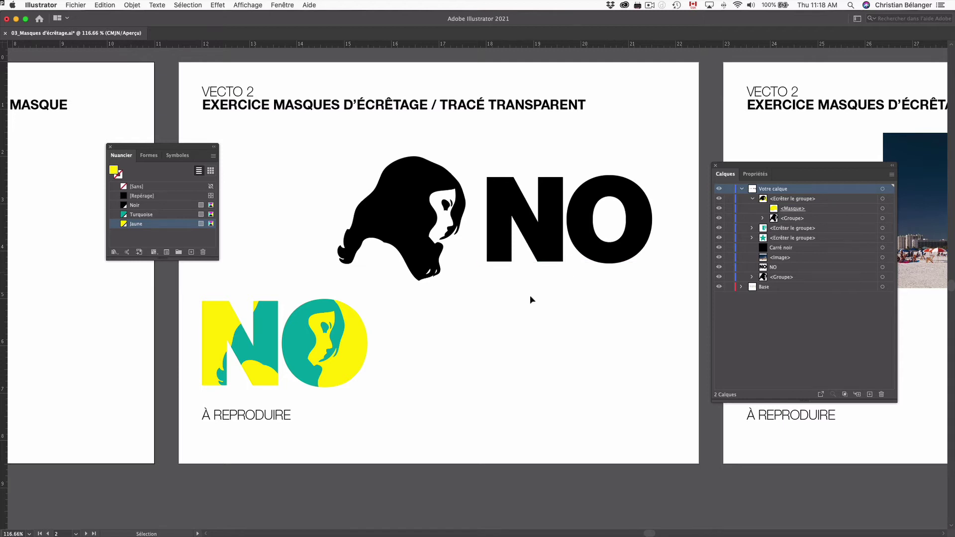
key(a)
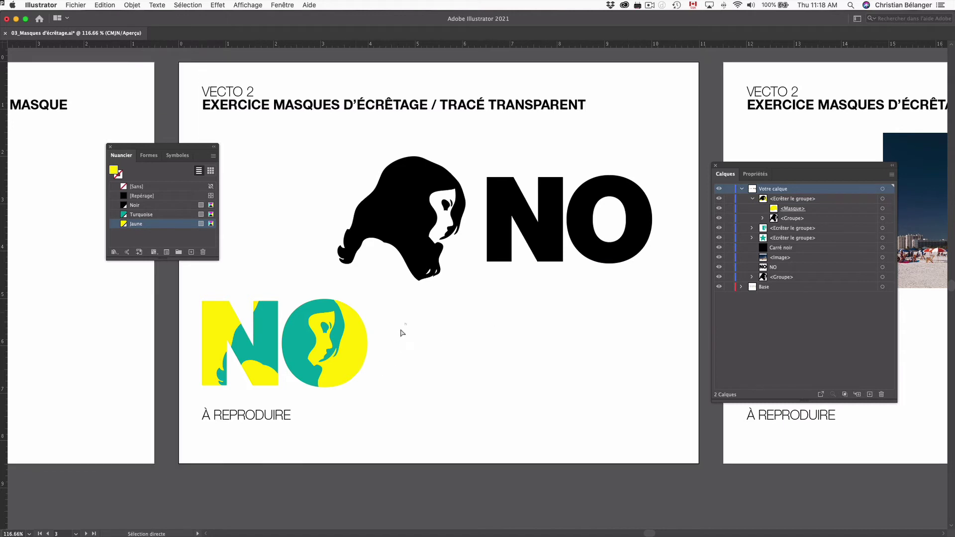
click(357, 370)
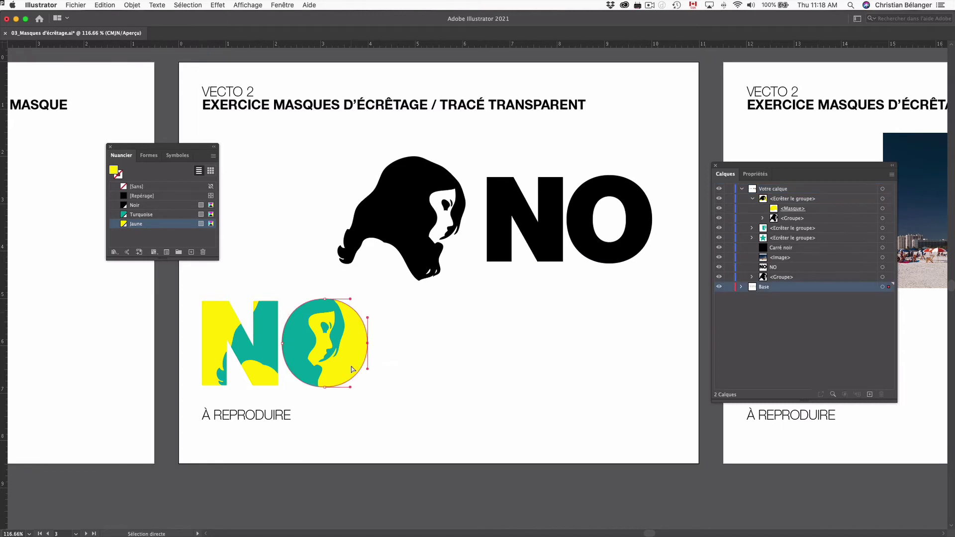
click(259, 383)
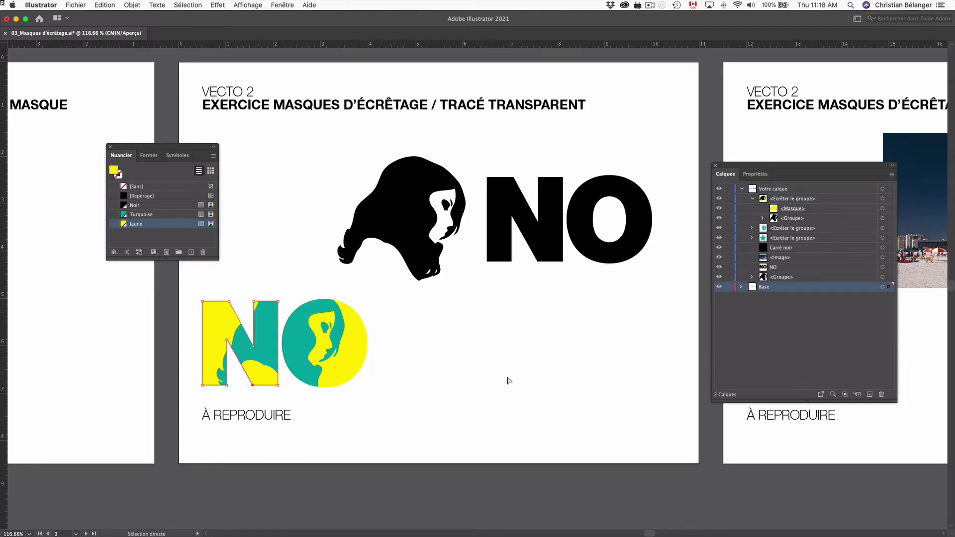
click(619, 260)
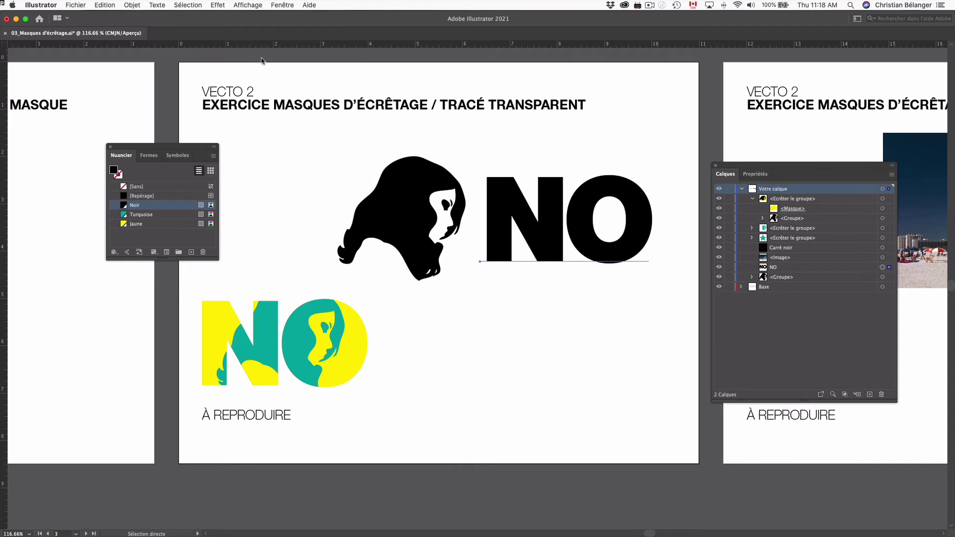
click(156, 5)
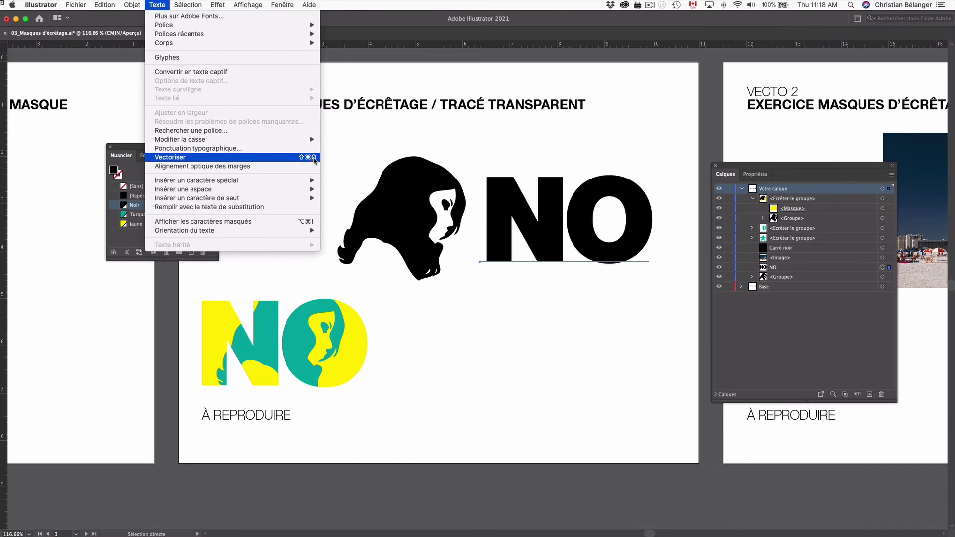
click(313, 158)
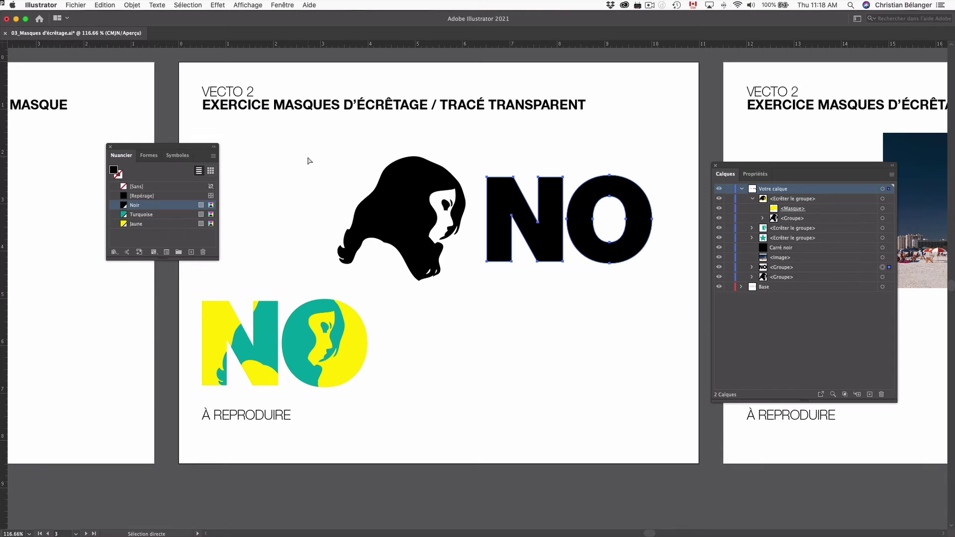
key(v)
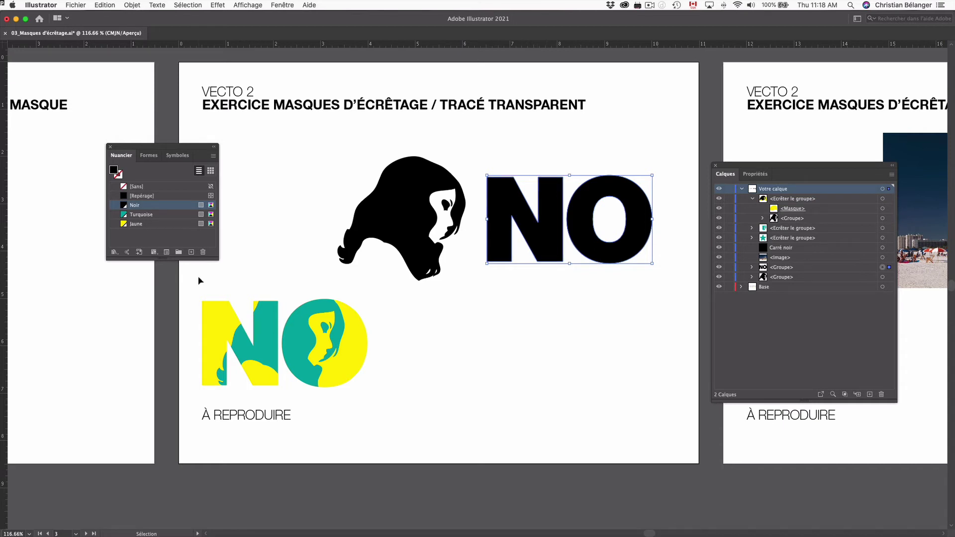
click(164, 224)
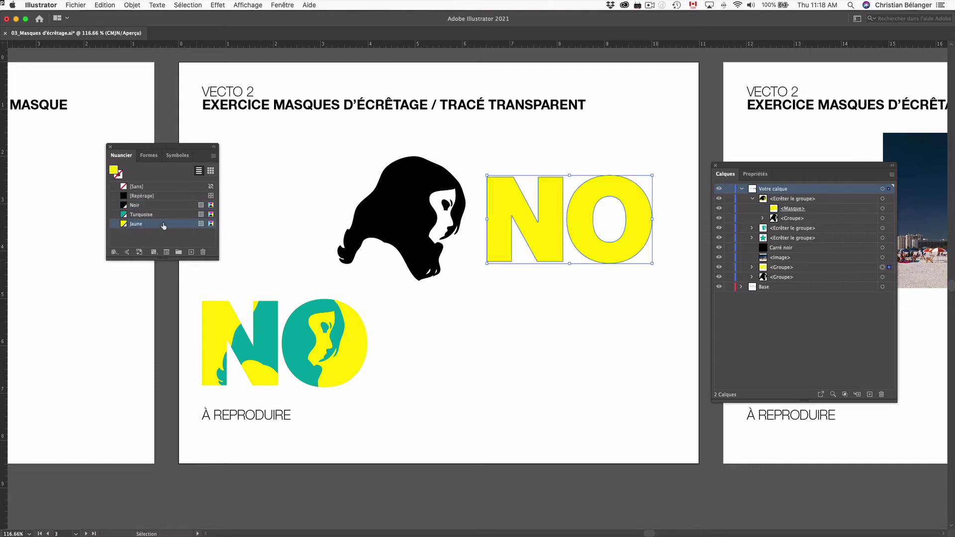
Step: Move the yellow NO letters over the woman's head and try to create a clipping mask from both objects
drag(549, 240, 375, 231)
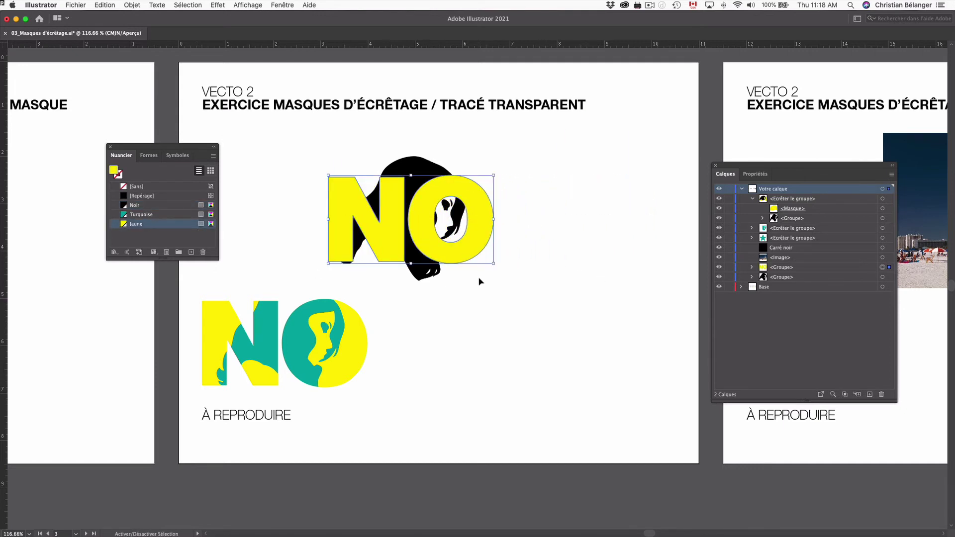
drag(282, 150, 588, 252)
right_click(459, 202)
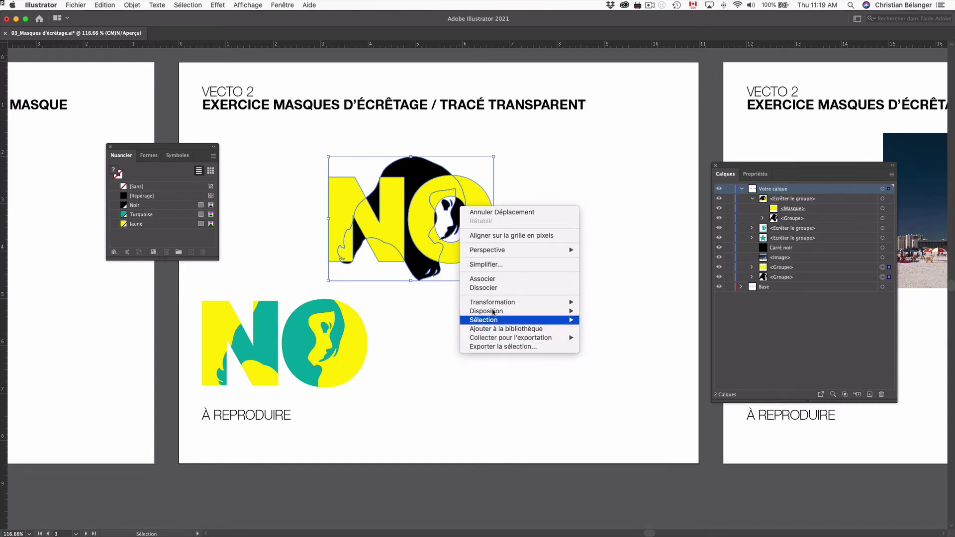
click(353, 186)
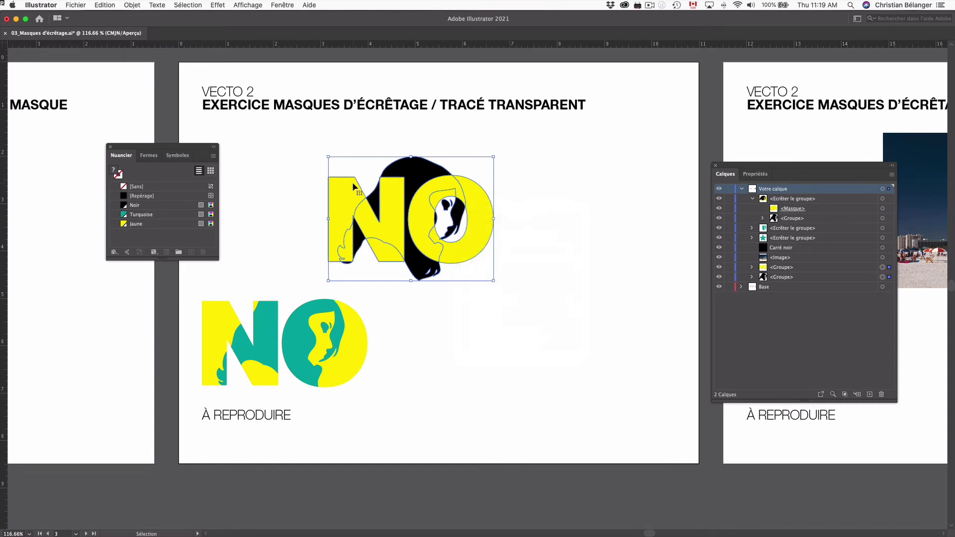
click(133, 4)
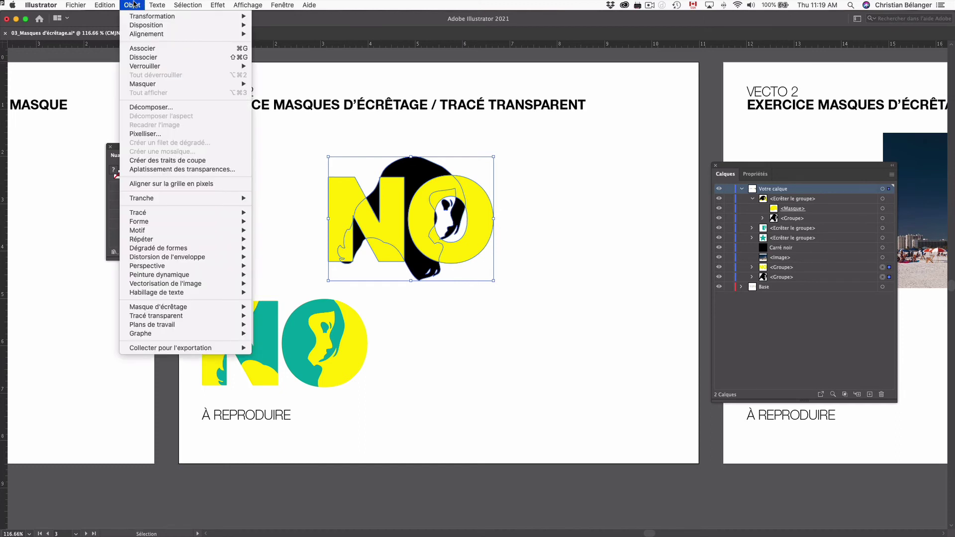
mouse_move(188, 307)
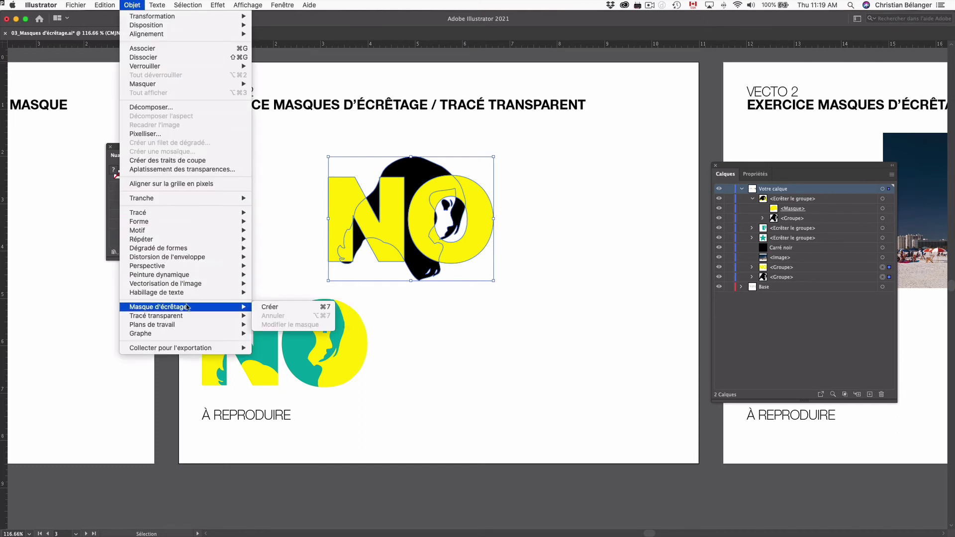
click(275, 308)
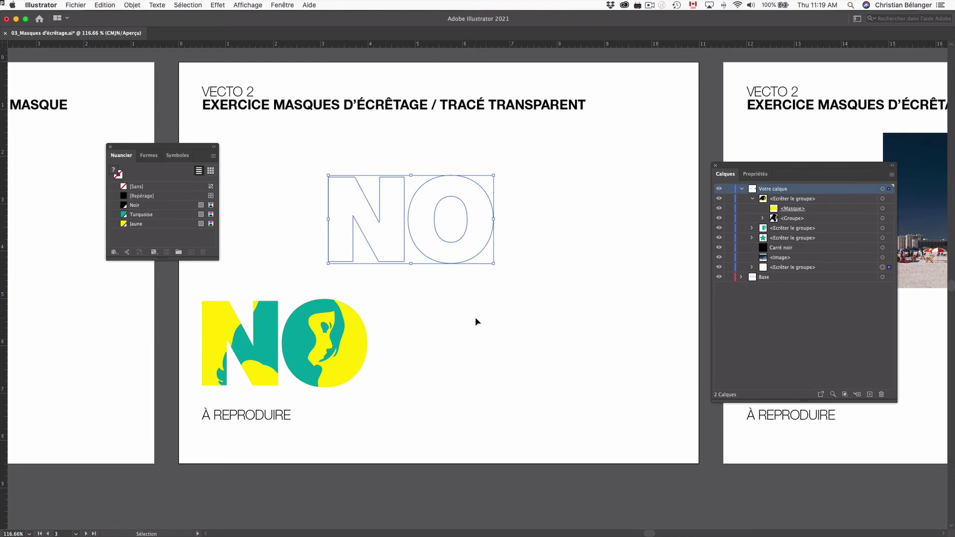
Step: Undo the clipping mask and the move of the NO letters, and deselect everything
key(super+z)
key(super+z)
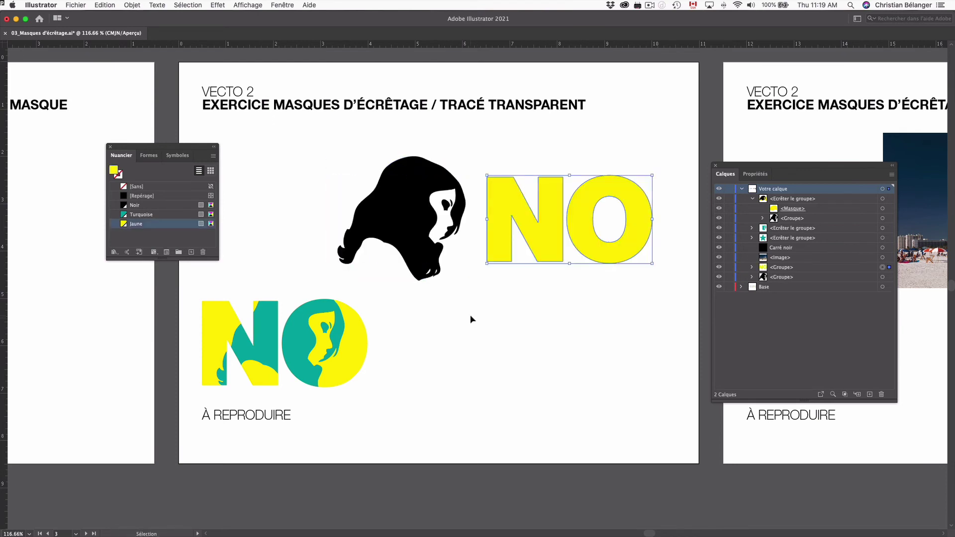
click(470, 315)
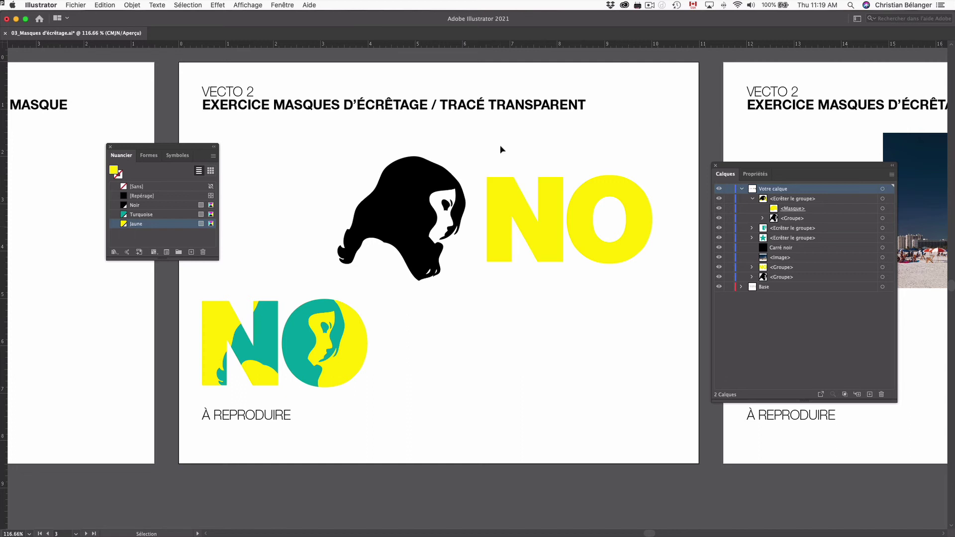
Step: Convert the yellow NO letters on the "TRACÉ TRANSPARENT" artboard into a single compound path
drag(500, 144, 657, 318)
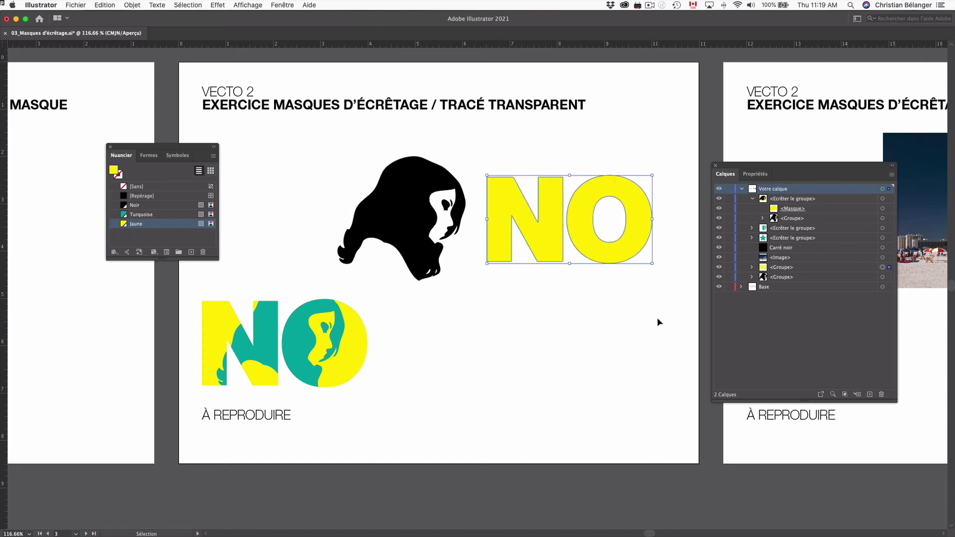
click(133, 5)
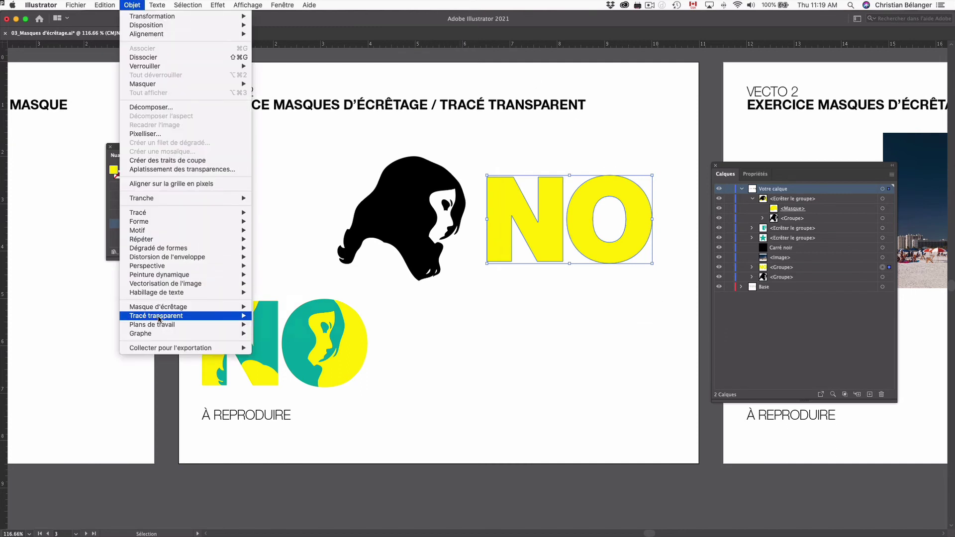
mouse_move(159, 318)
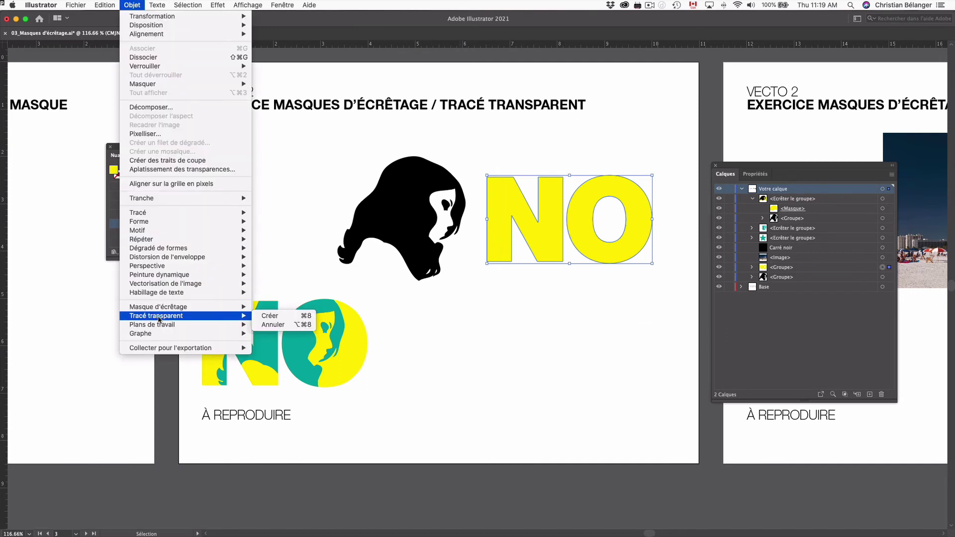
click(285, 316)
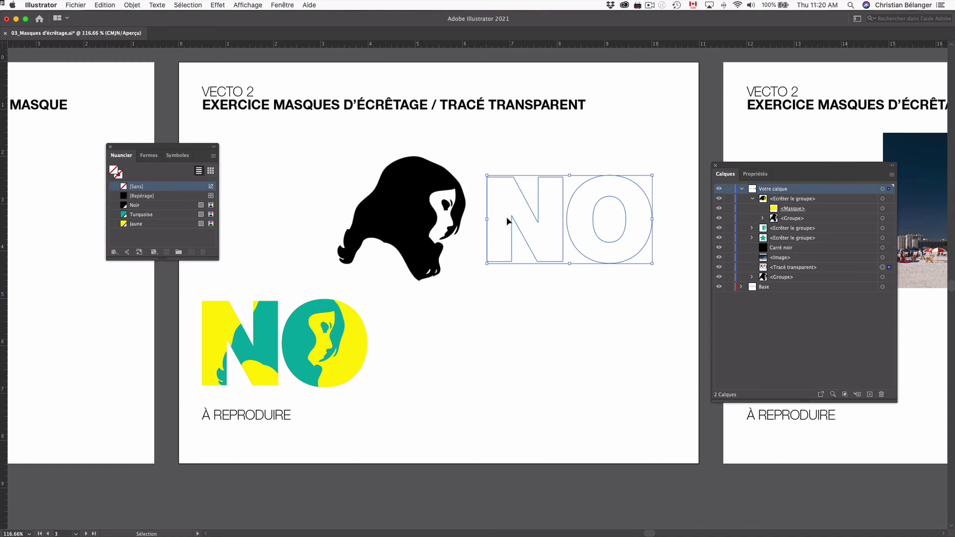
click(132, 4)
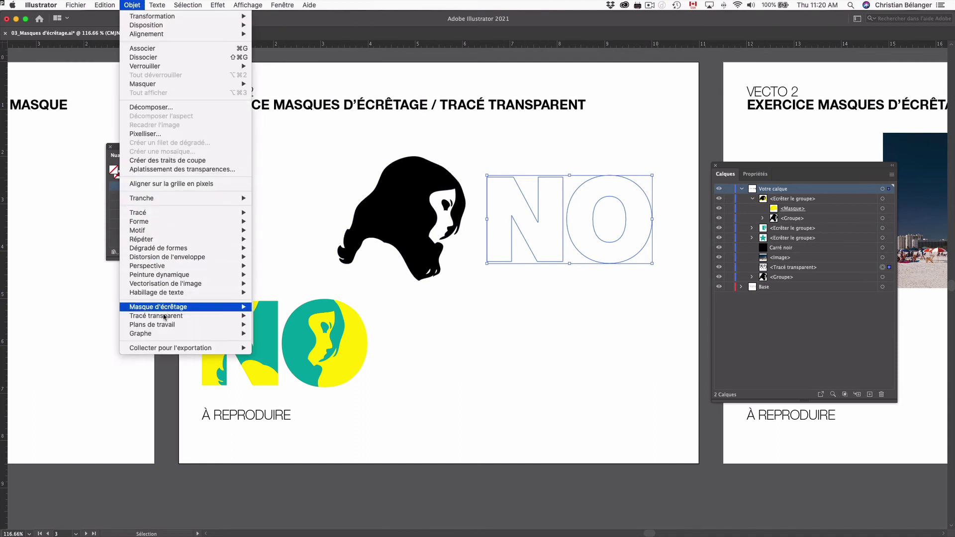
mouse_move(166, 318)
click(607, 330)
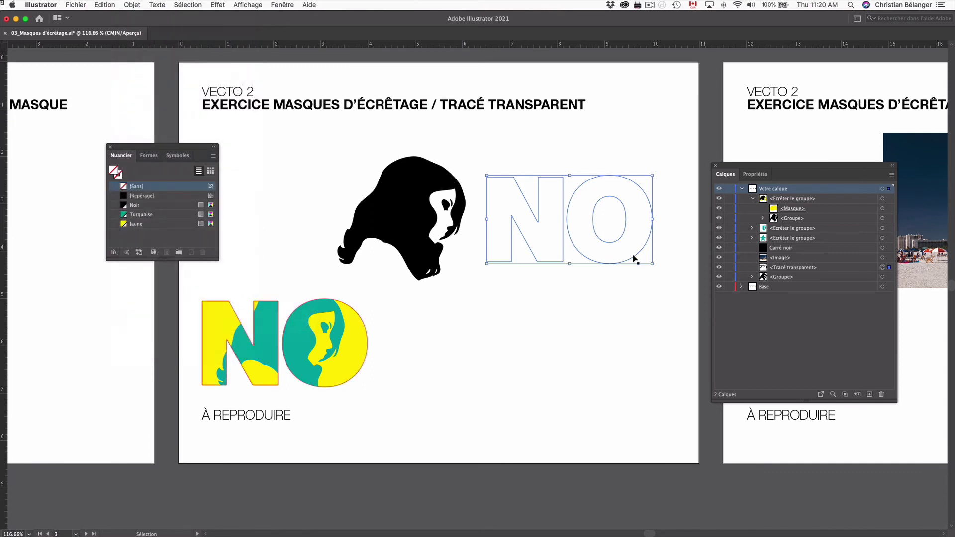
Step: Move the NO compound path over the woman's head, create a clipping mask from both objects and deselect
drag(609, 264, 474, 261)
drag(288, 151, 583, 281)
right_click(467, 222)
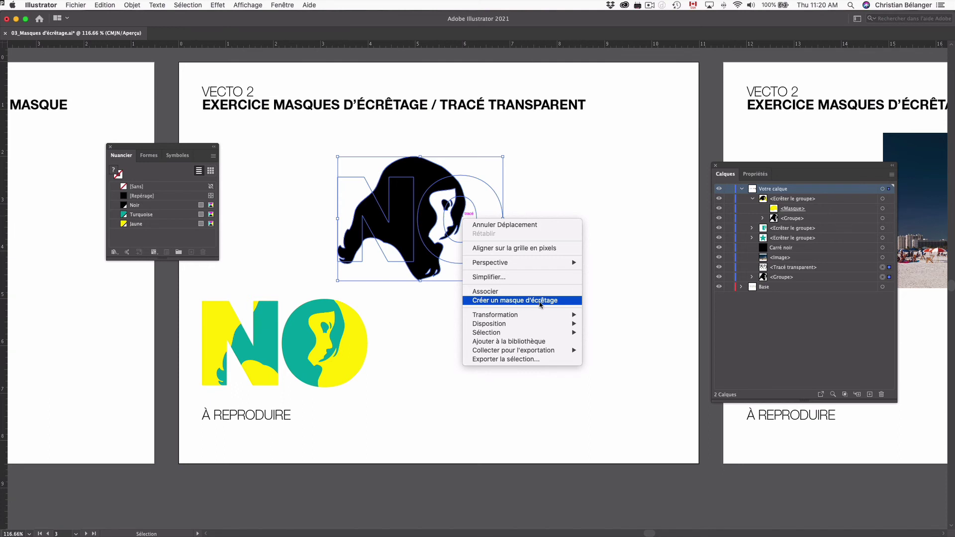
click(540, 300)
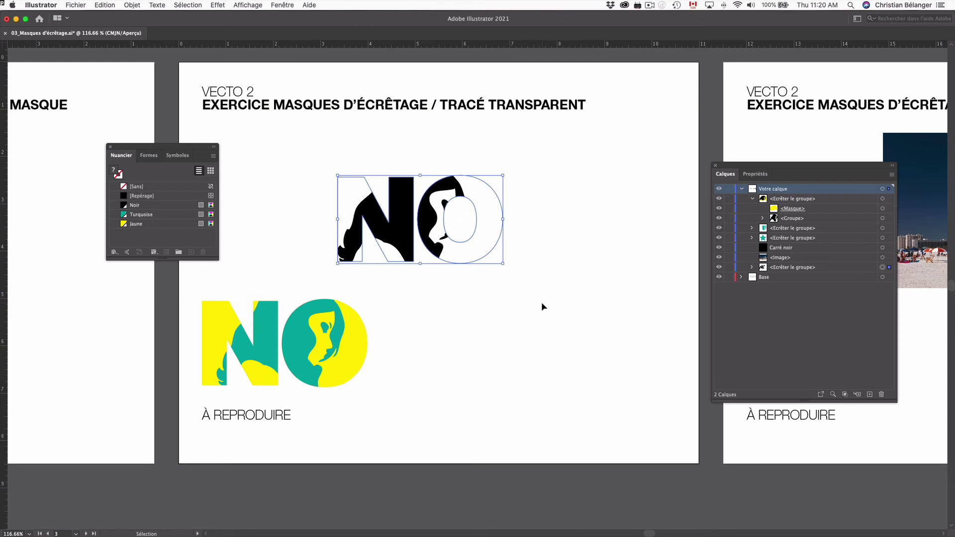
click(541, 303)
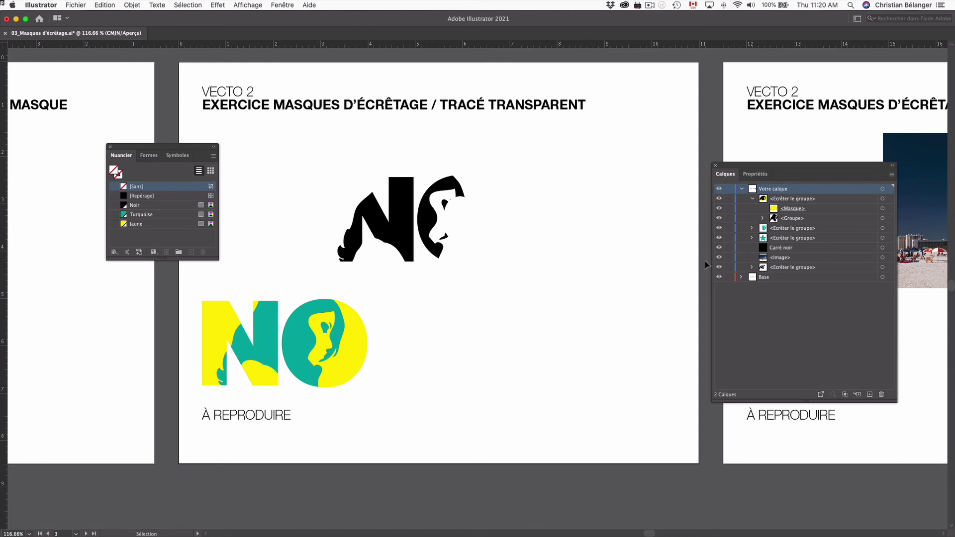
Step: Examine the layer structure of the NO clipping group, comparing its <Masque transparent> with the masks of the other clipping groups
click(820, 199)
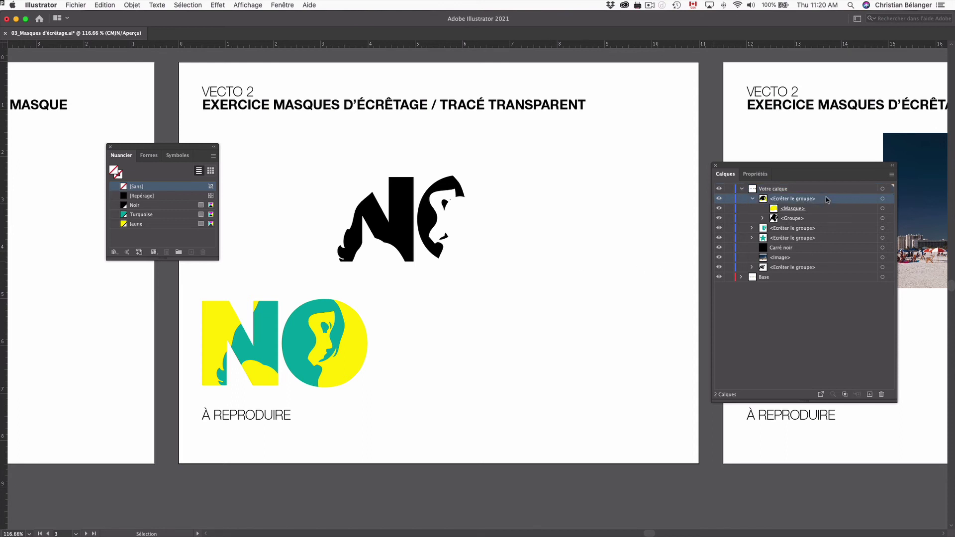
click(882, 208)
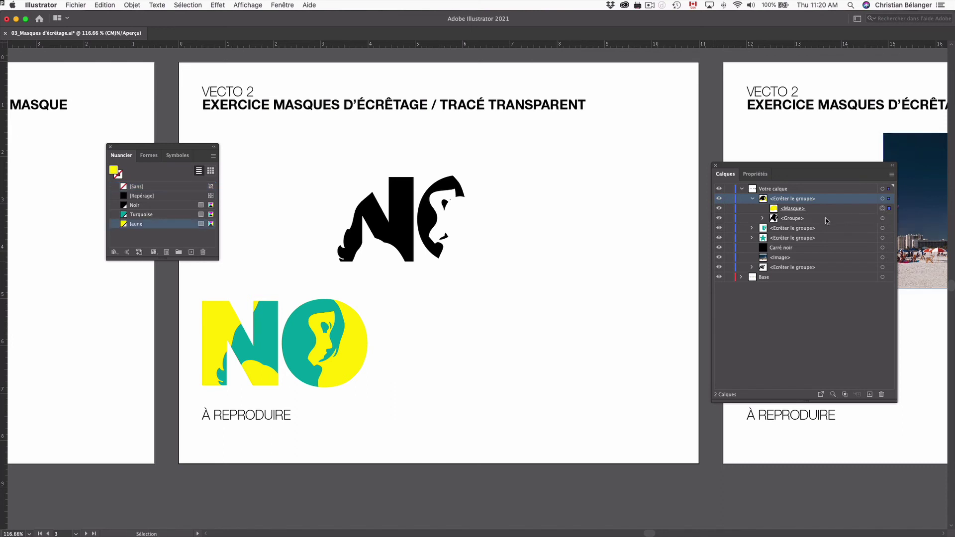
click(826, 219)
click(828, 209)
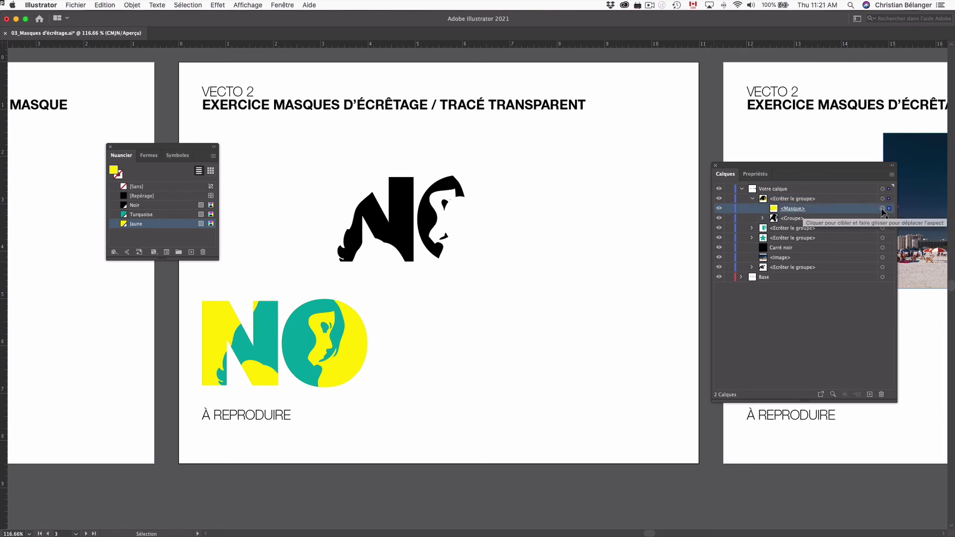
drag(264, 161, 572, 250)
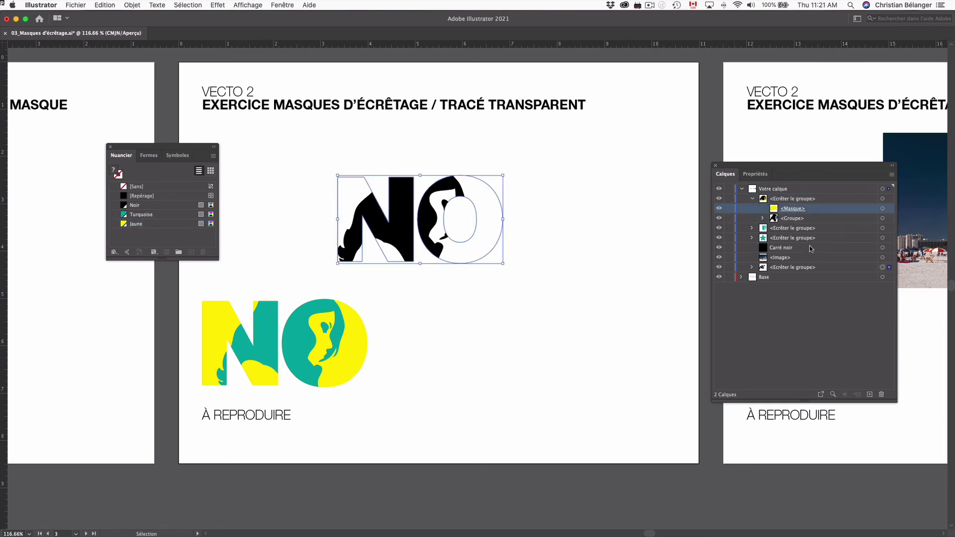
click(752, 199)
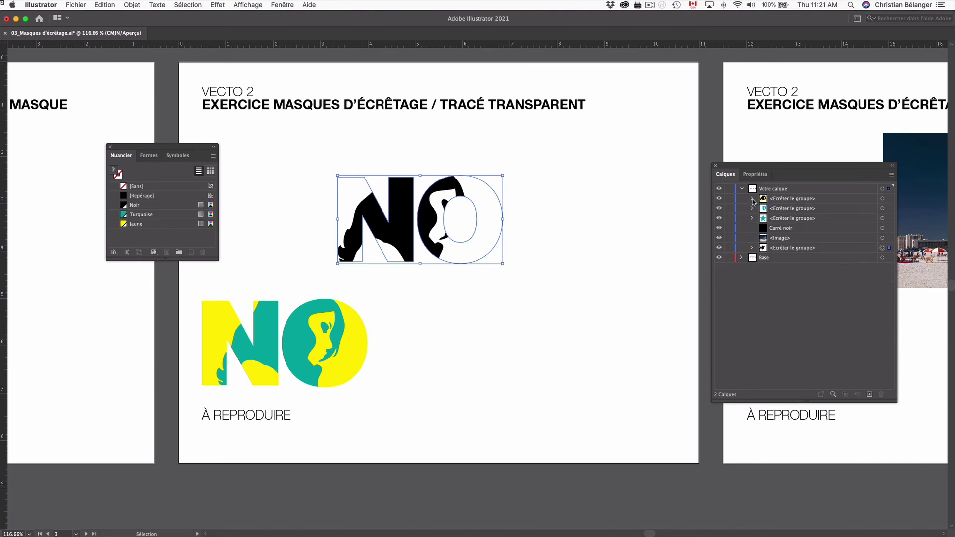
click(752, 248)
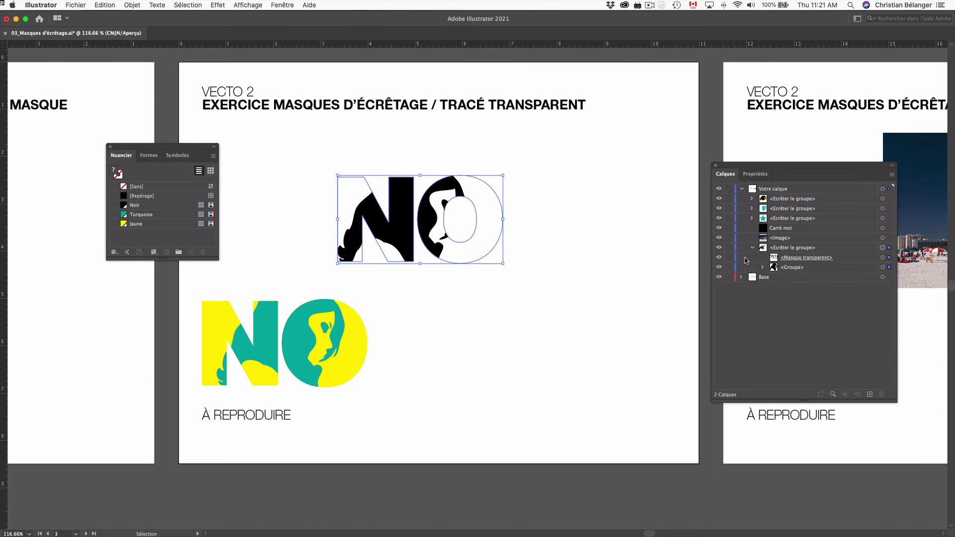
click(800, 247)
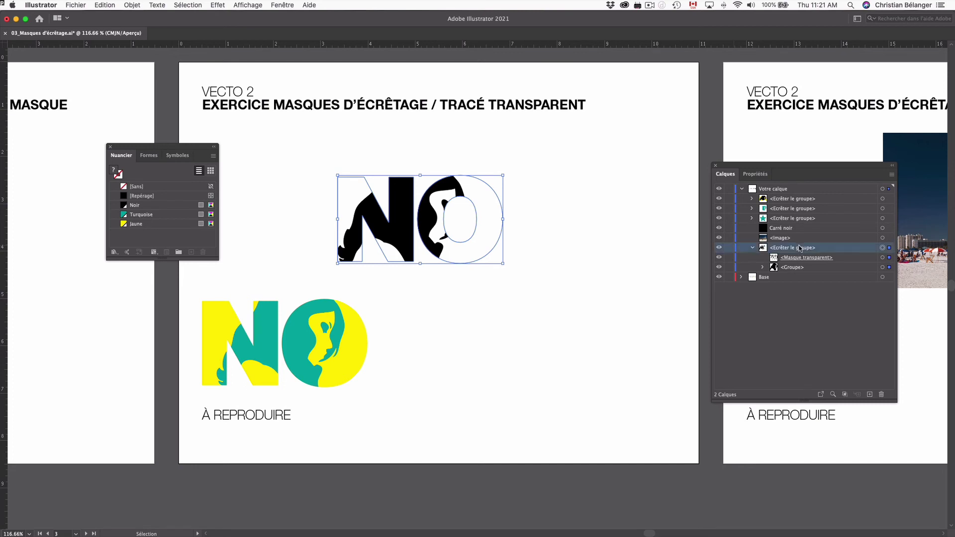
click(583, 301)
click(850, 259)
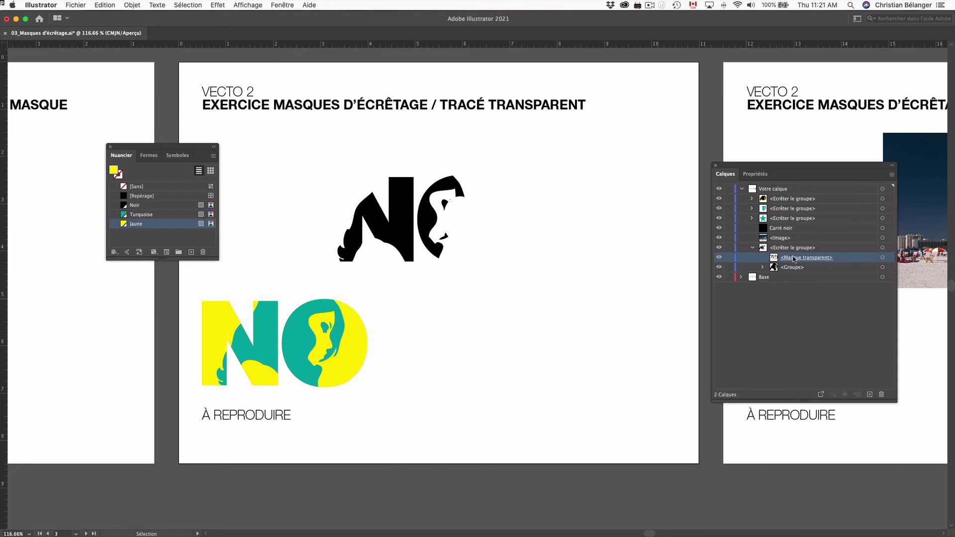
click(752, 218)
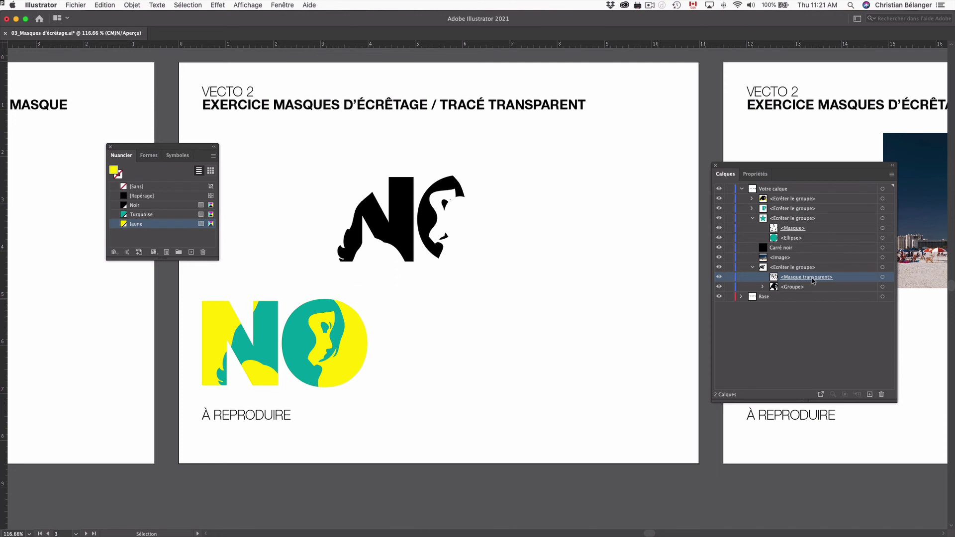
click(132, 5)
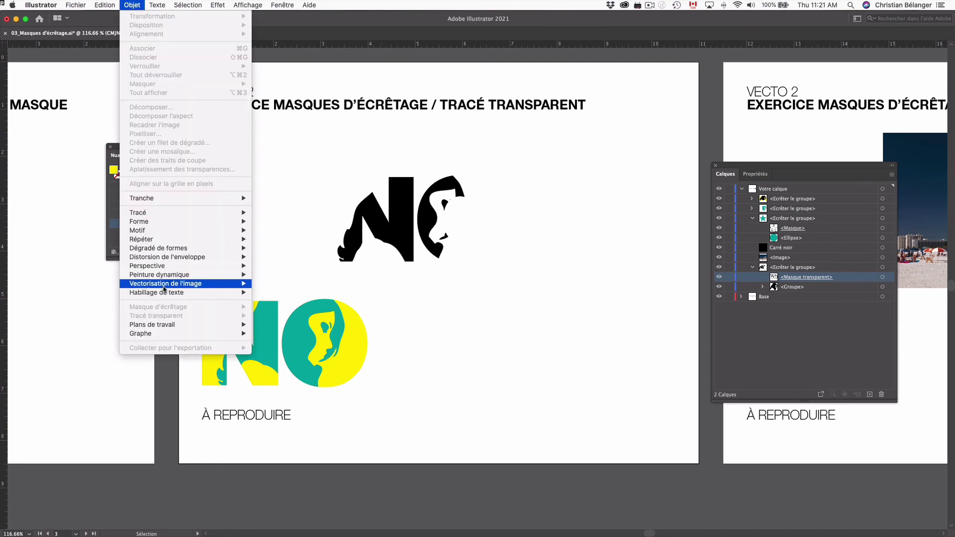
click(841, 326)
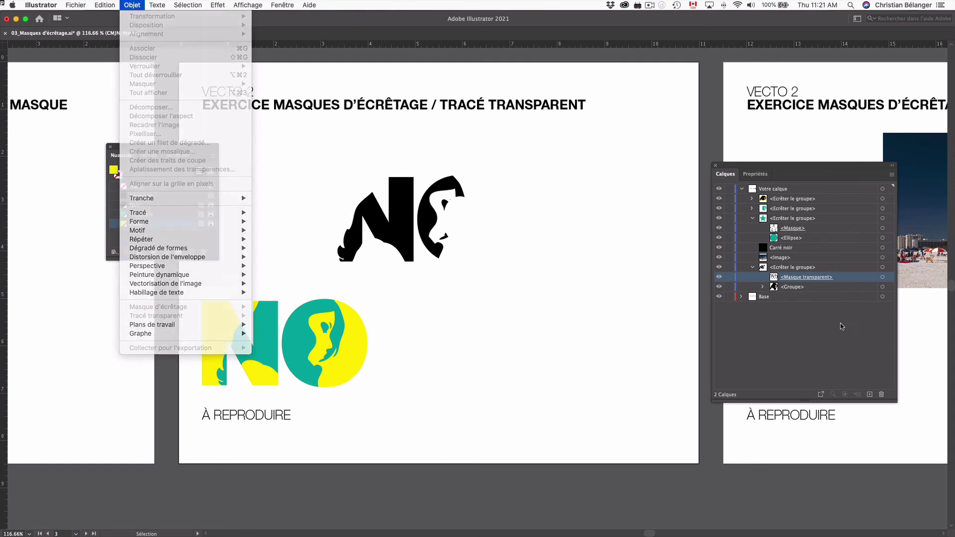
Step: Target the NO group's <Masque transparent>, shift it slightly left over the head and fill it with Jaune
click(882, 278)
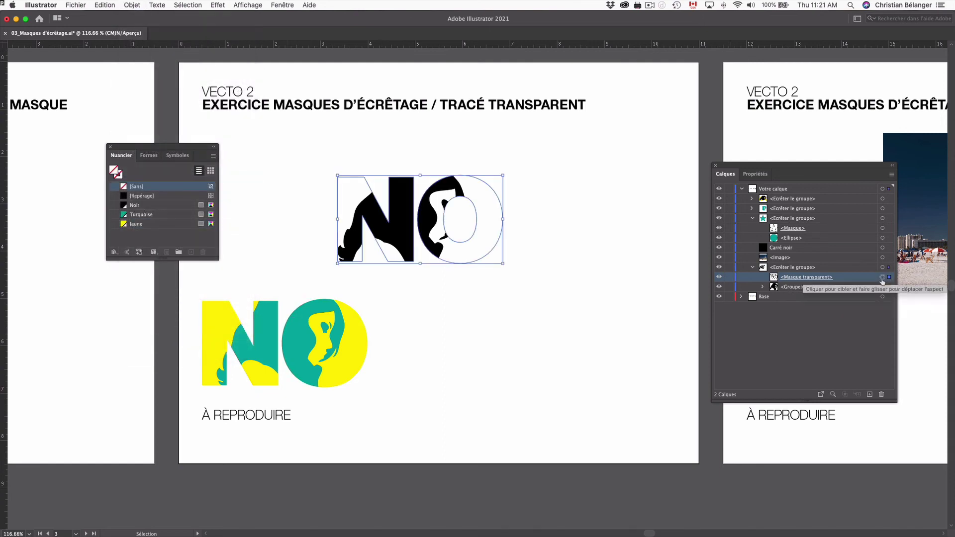
key(shift+Left)
key(shift+Left)
key(shift+Left)
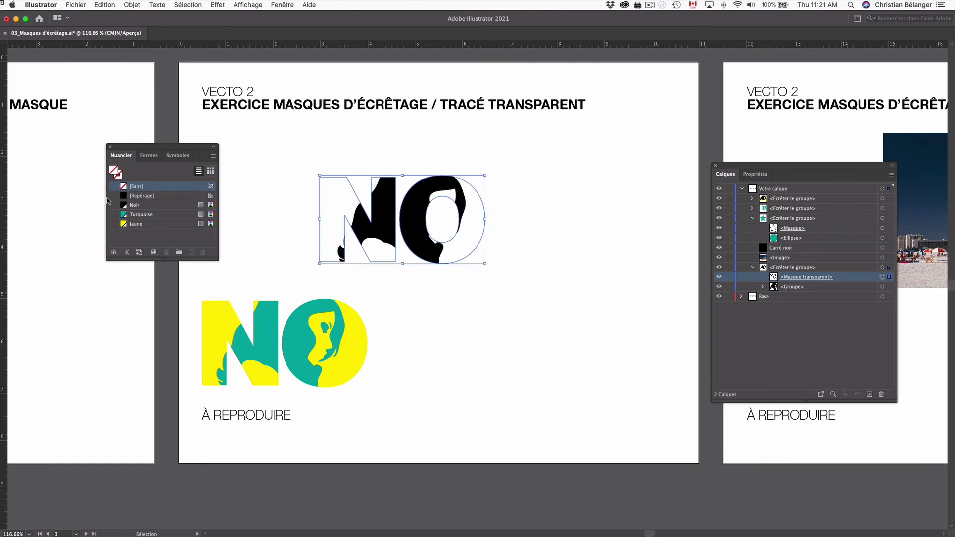
click(149, 225)
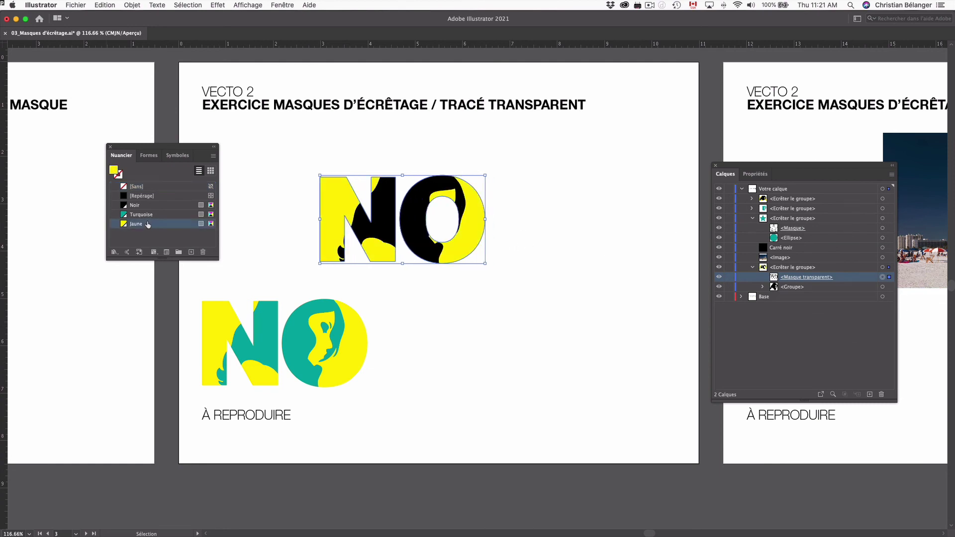
Step: Target the head <Groupe> inside the NO clipping group, fill it with Turquoise, shift it slightly left and deselect
click(804, 288)
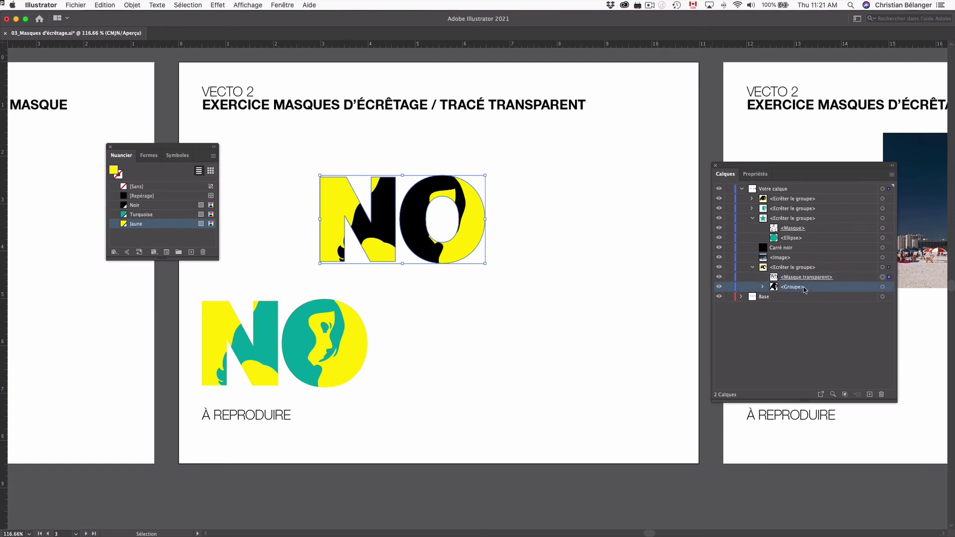
click(882, 287)
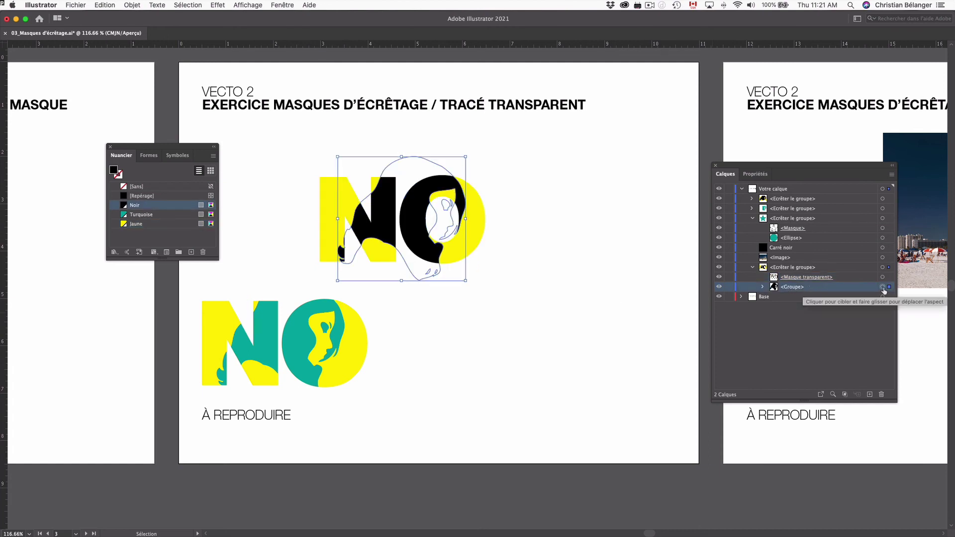
click(168, 215)
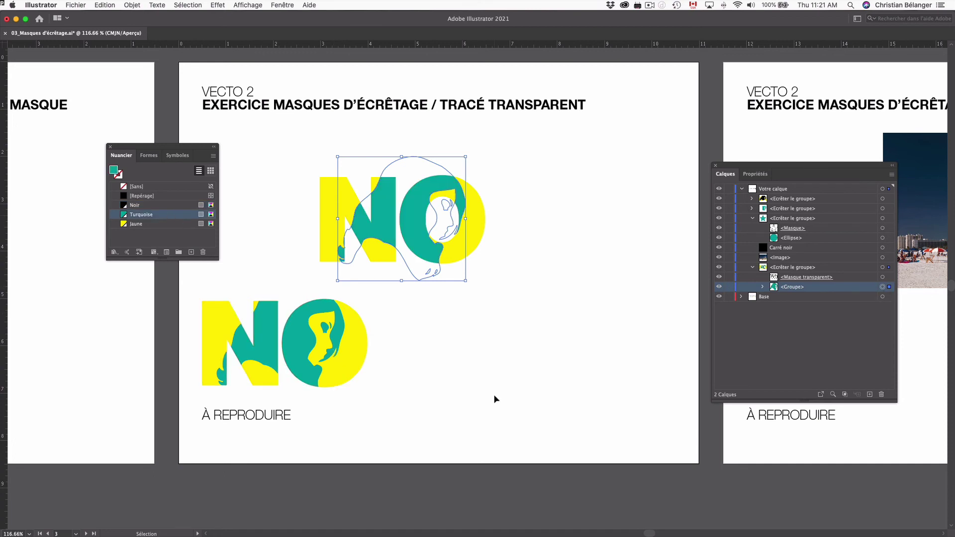
key(shift+Left)
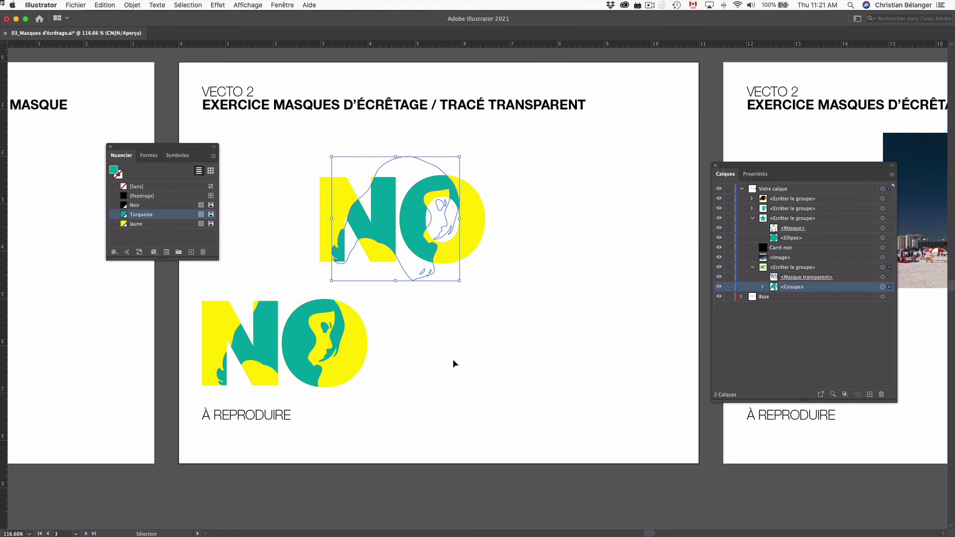
click(453, 360)
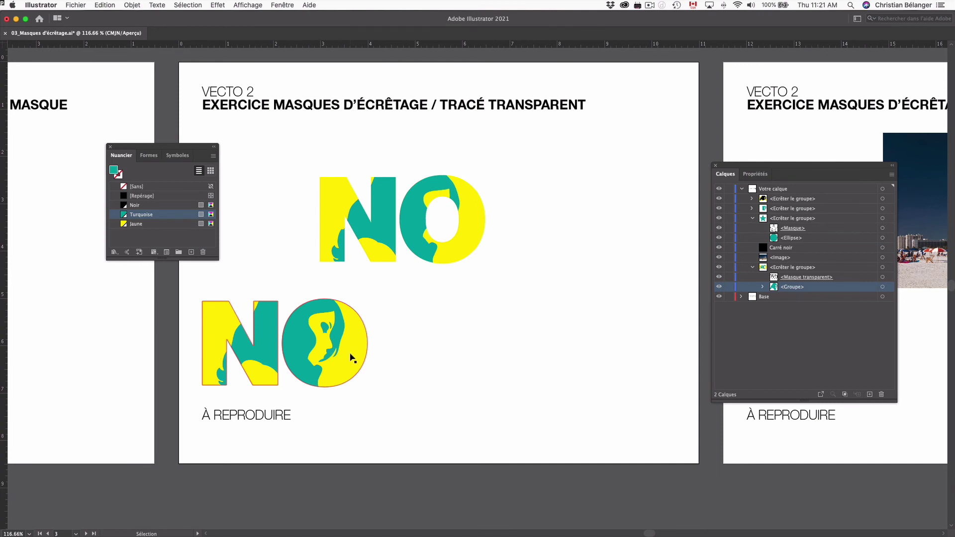
Step: Directly select the inner counter path of the letter O in the mask and delete it to reveal the face
key(a)
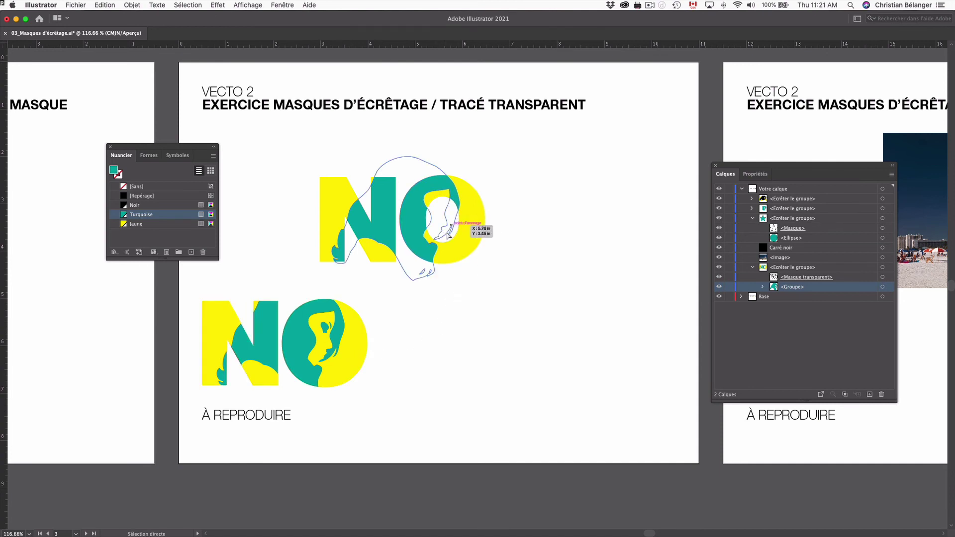
click(444, 239)
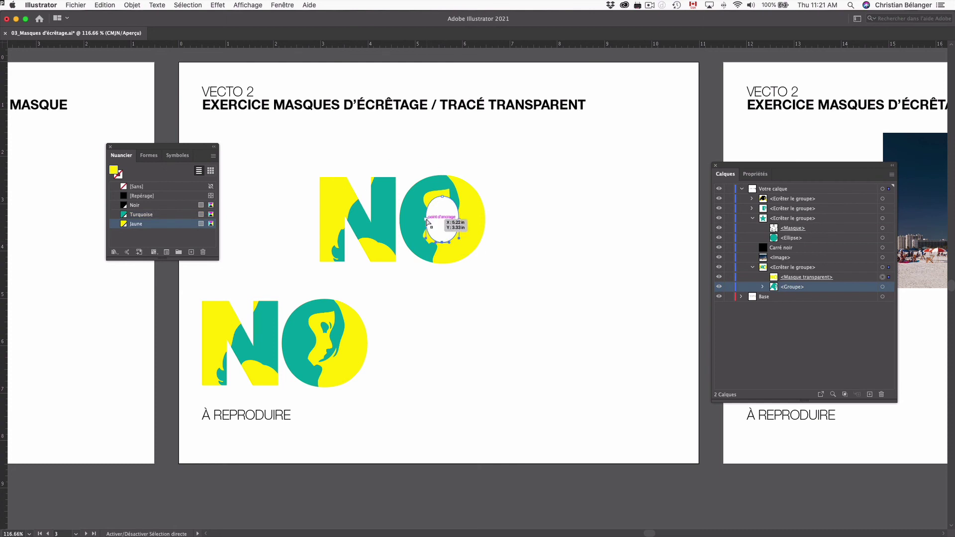
click(569, 247)
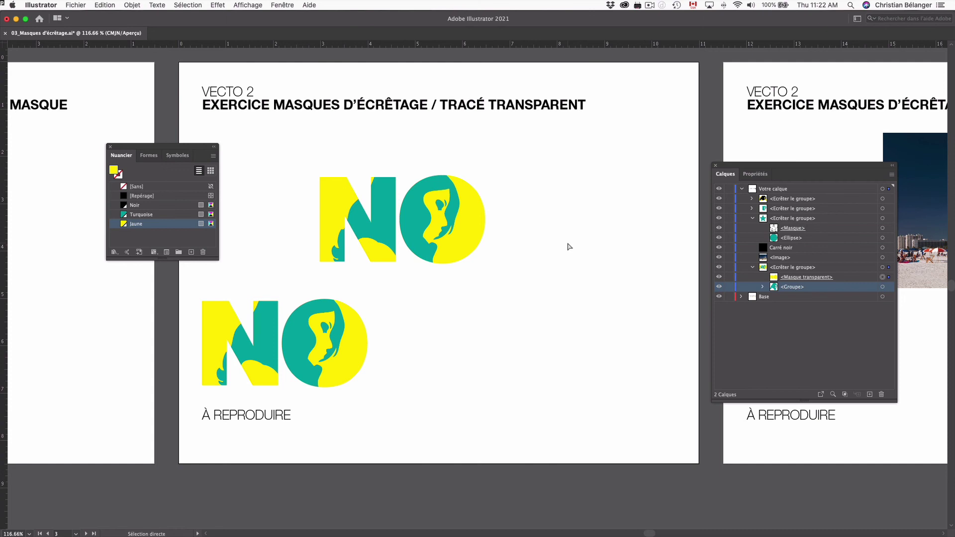
Step: On the "PHOTO" artboard, move the black square over the lifeguard tower in the beach photo and select both objects
key(space)
drag(613, 207, 344, 206)
drag(613, 227, 395, 224)
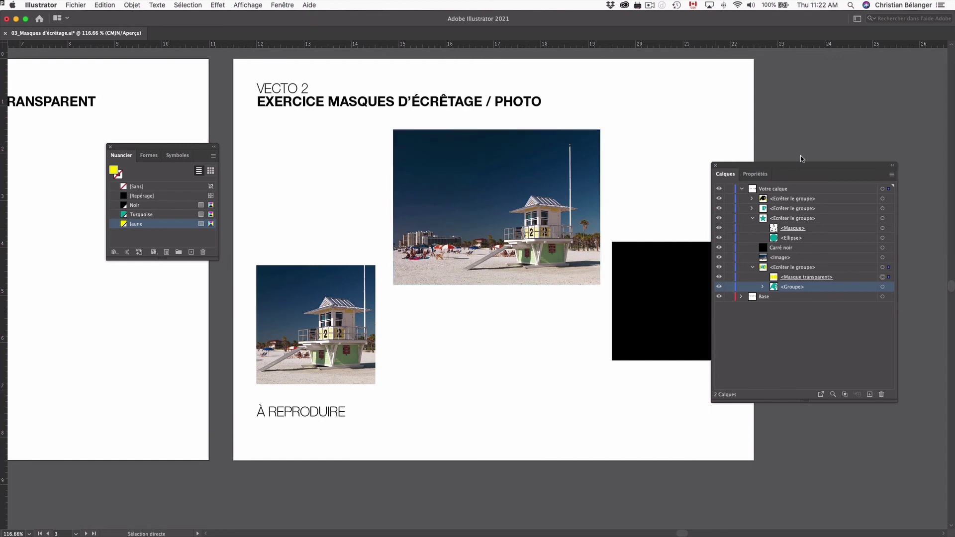
drag(741, 169, 779, 132)
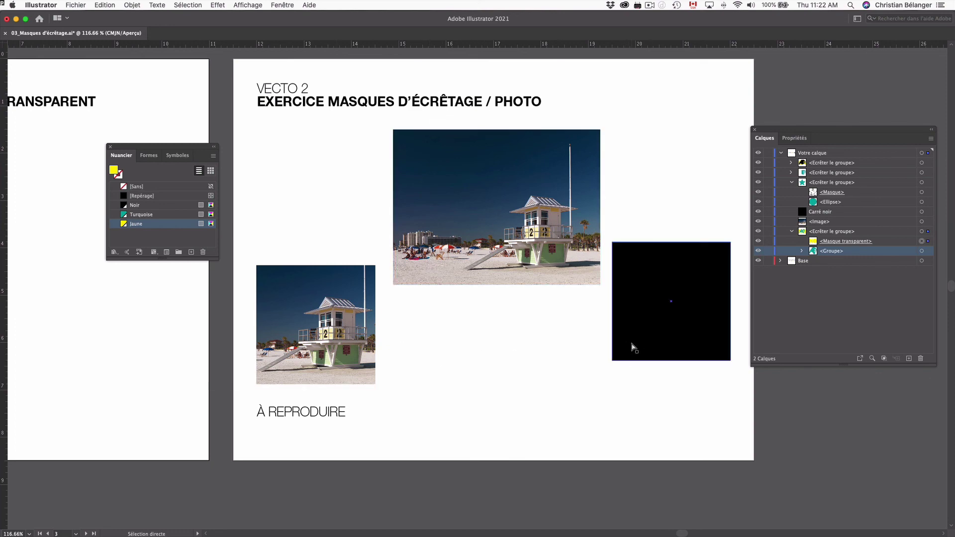
drag(669, 302, 580, 264)
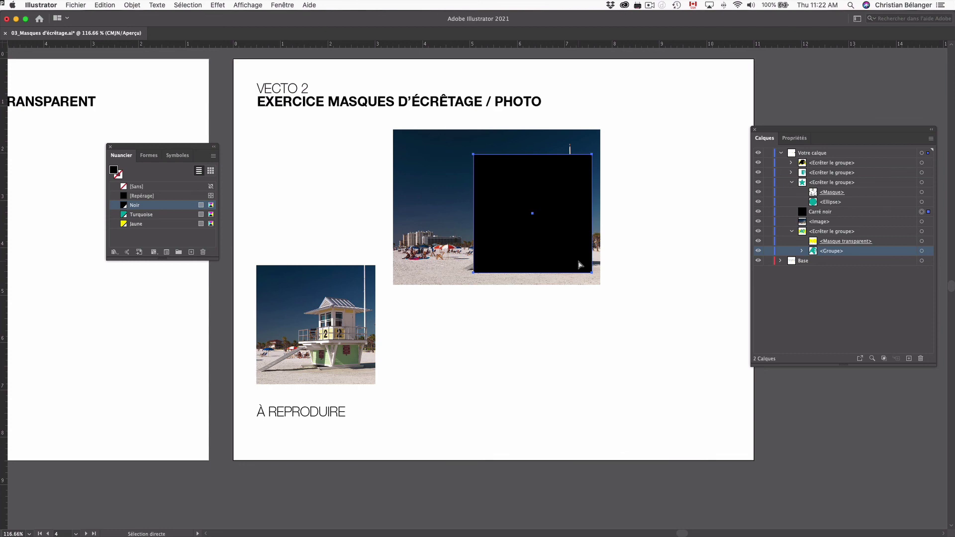
drag(668, 208, 581, 321)
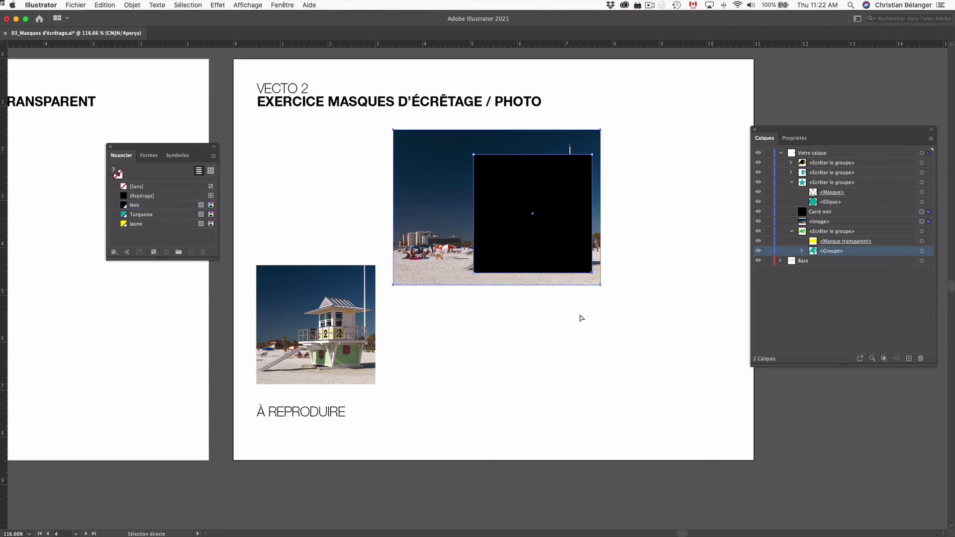
Step: Create a clipping mask from the black square and the beach photo, check the photo's full frame inside it and deselect
right_click(564, 210)
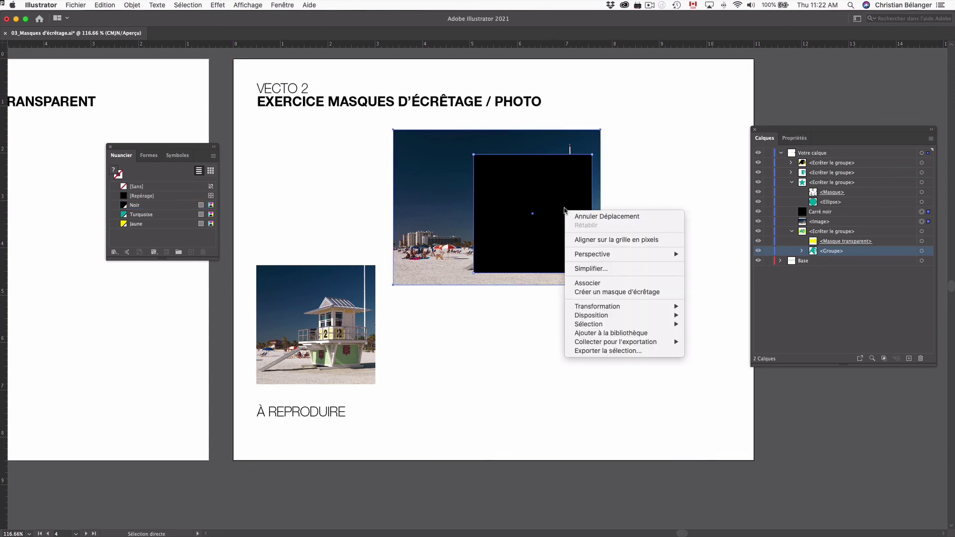
click(611, 292)
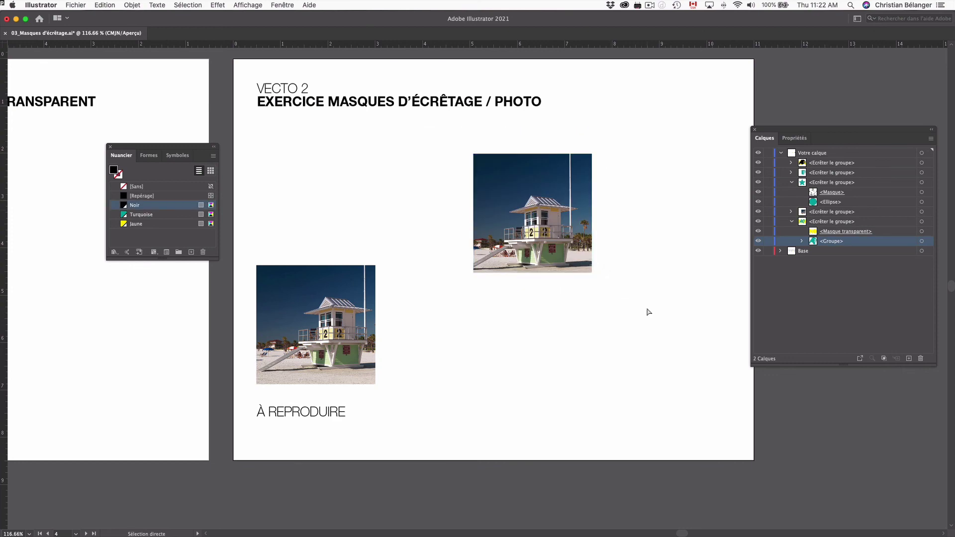
click(560, 239)
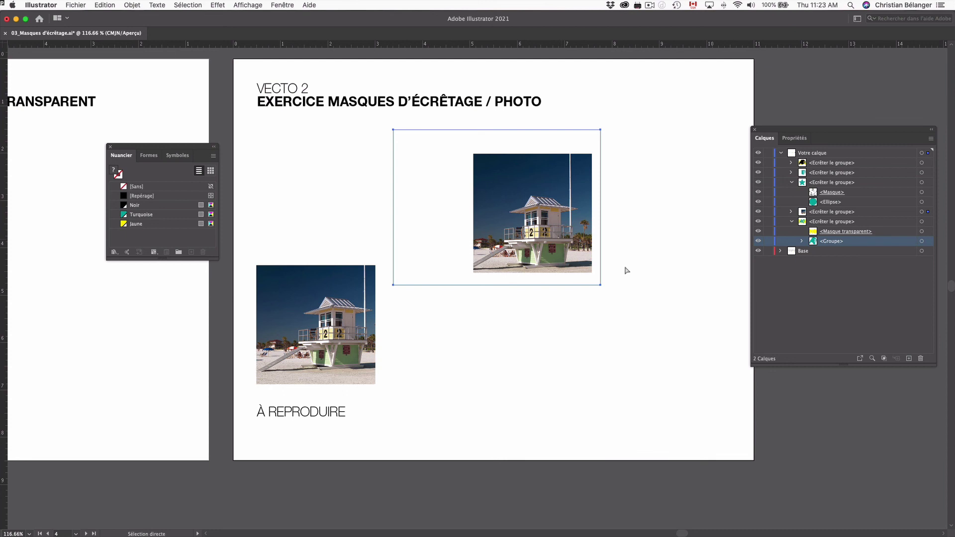
click(674, 312)
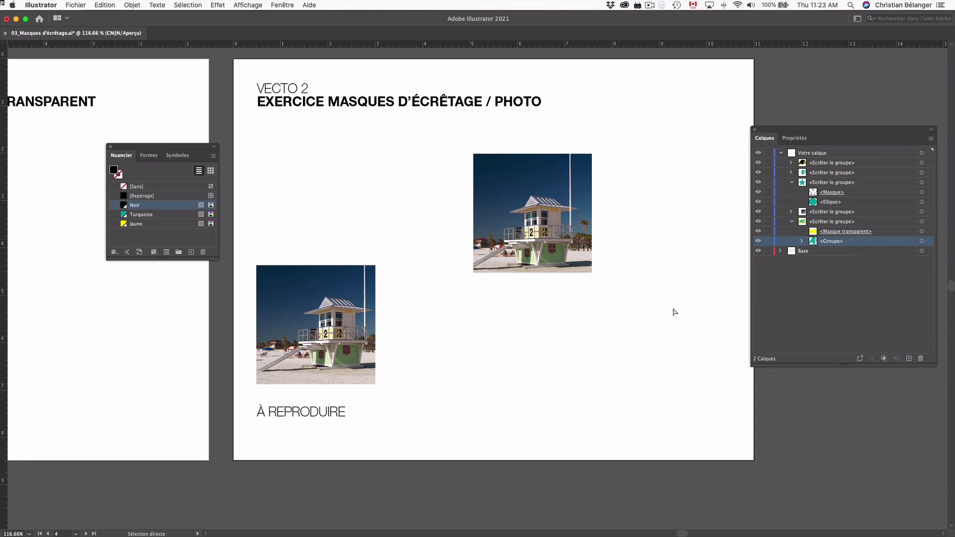
Step: Move the whole clipped photo group diagonally down and right on the "PHOTO" artboard and deselect it
key(v)
click(563, 233)
drag(524, 214, 600, 272)
click(678, 273)
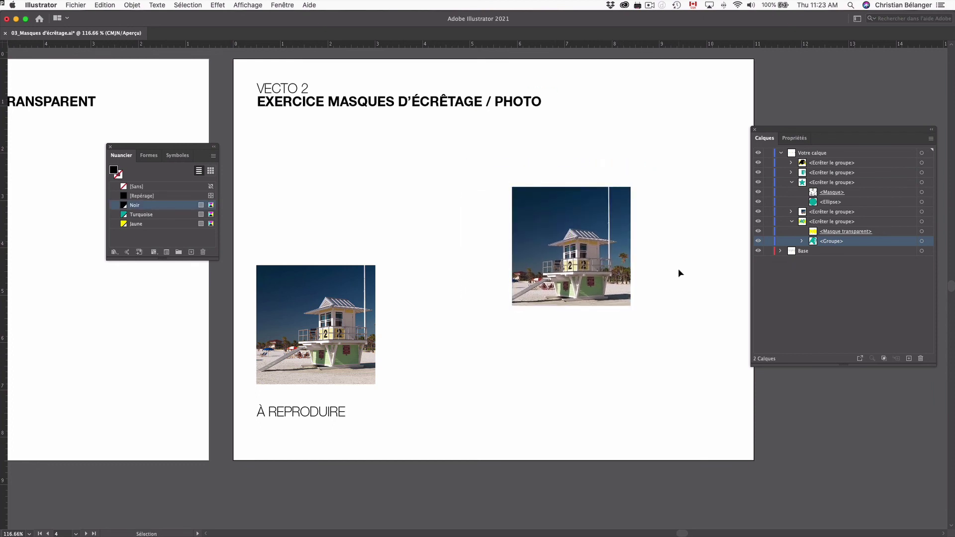
Step: Shift only the photo inside the square mask slightly right and up, scale it down proportionally from its upper-left corner and deselect
key(a)
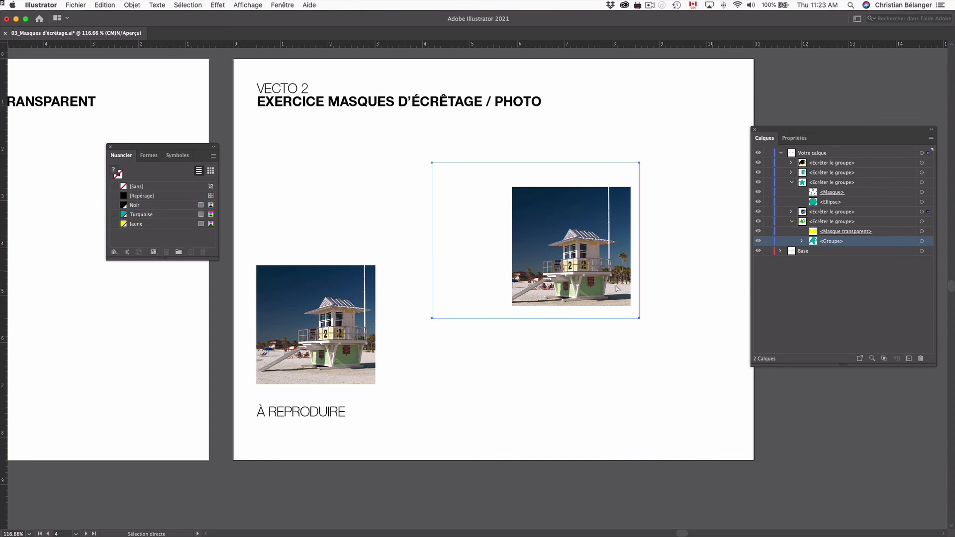
mouse_move(620, 273)
mouse_down()
mouse_move(609, 263)
mouse_move(612, 270)
mouse_up()
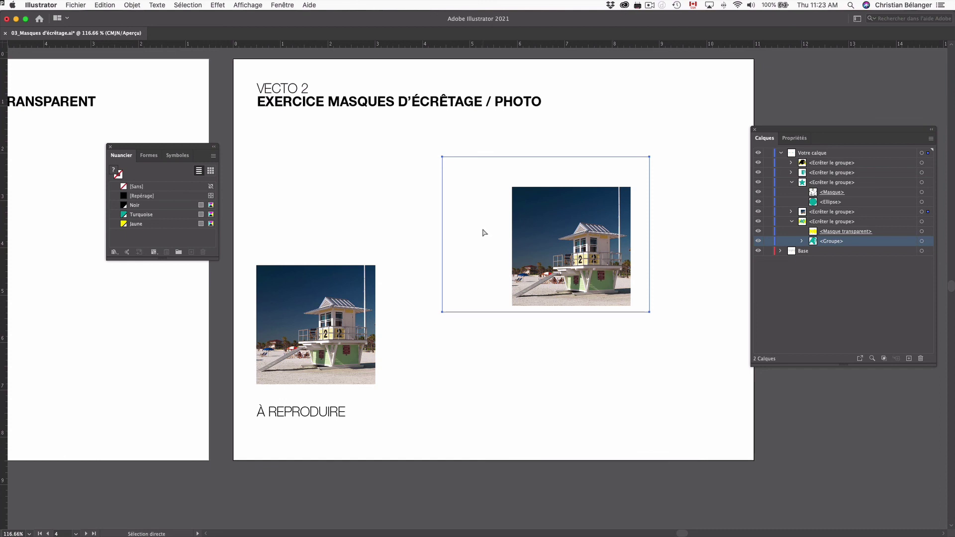
key(v)
drag(442, 157, 470, 176)
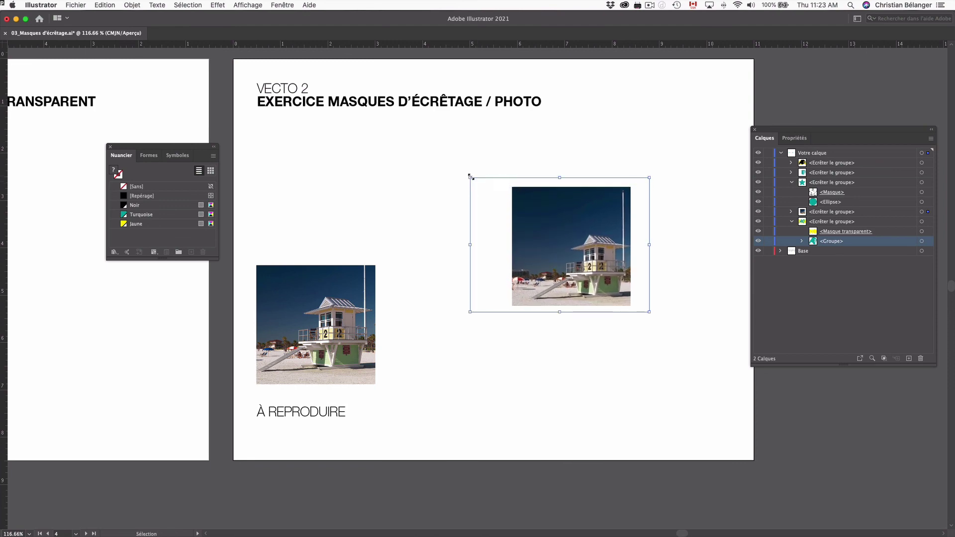
click(550, 377)
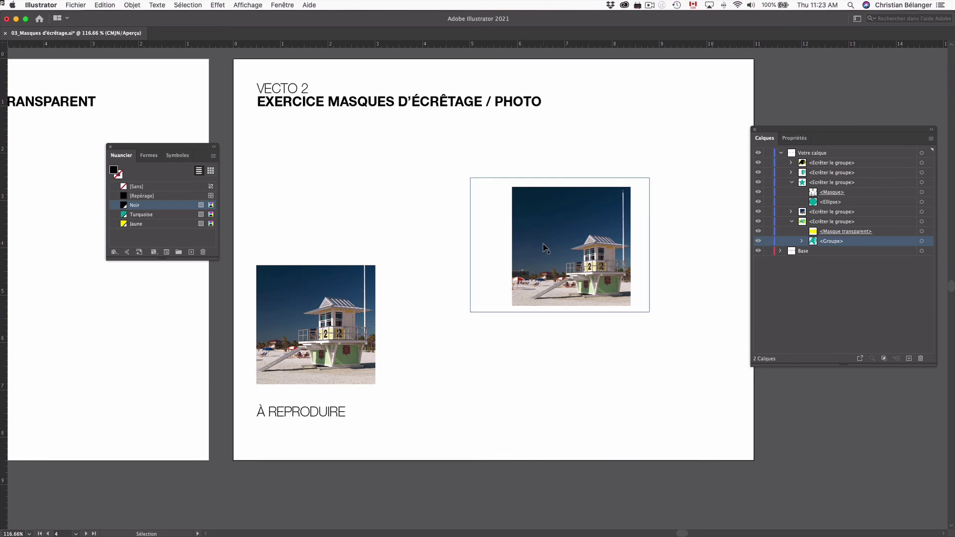
Step: Move the clipping group, mask and photo together, slightly down and right on the artboard and deselect
drag(543, 244, 591, 273)
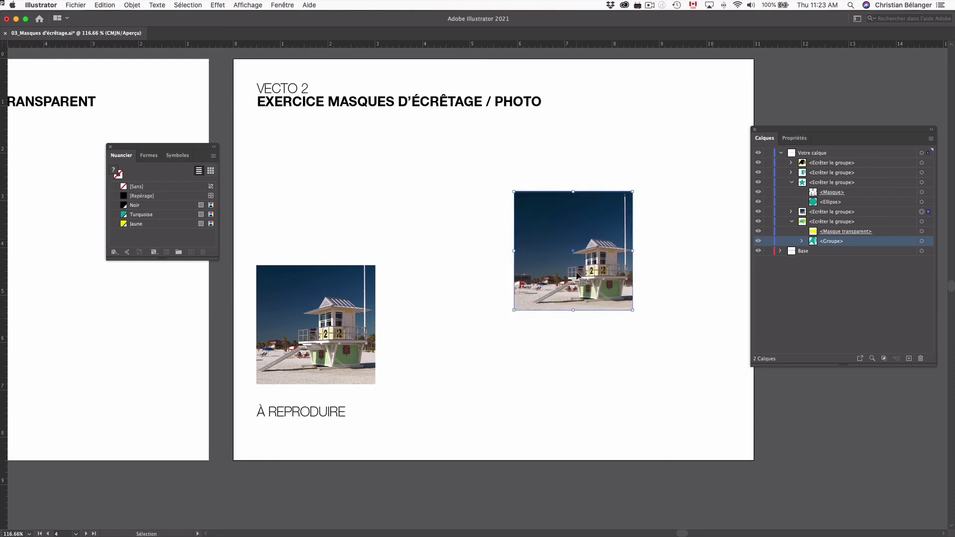
key(a)
click(565, 364)
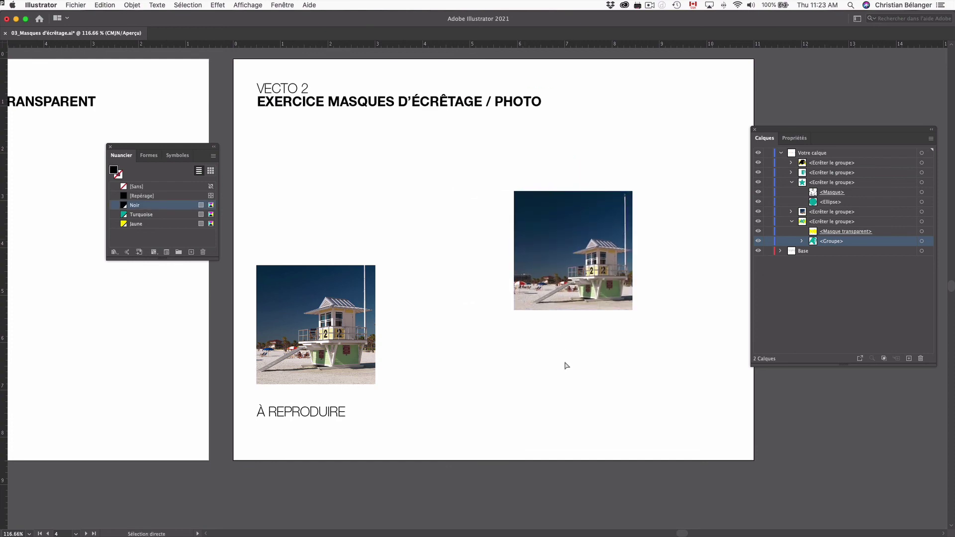
Step: Enlarge only the photo inside the square mask proportionally, align its bottom edge with the mask's bottom edge and deselect
click(607, 232)
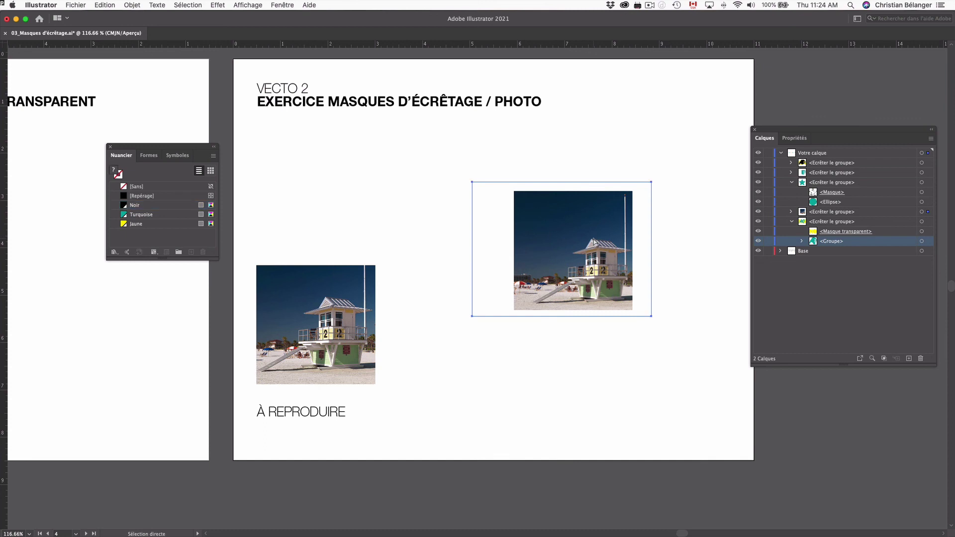
key(v)
drag(471, 182, 451, 155)
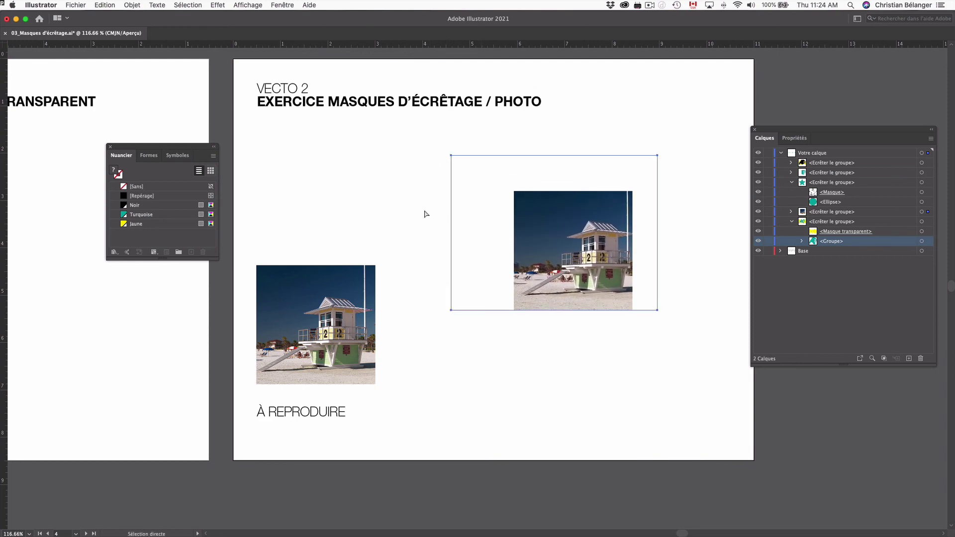
click(425, 214)
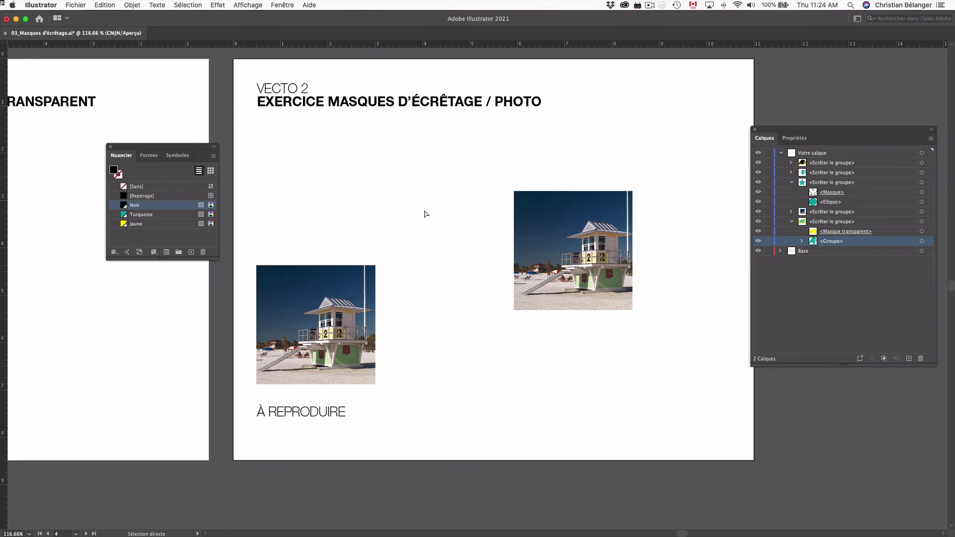